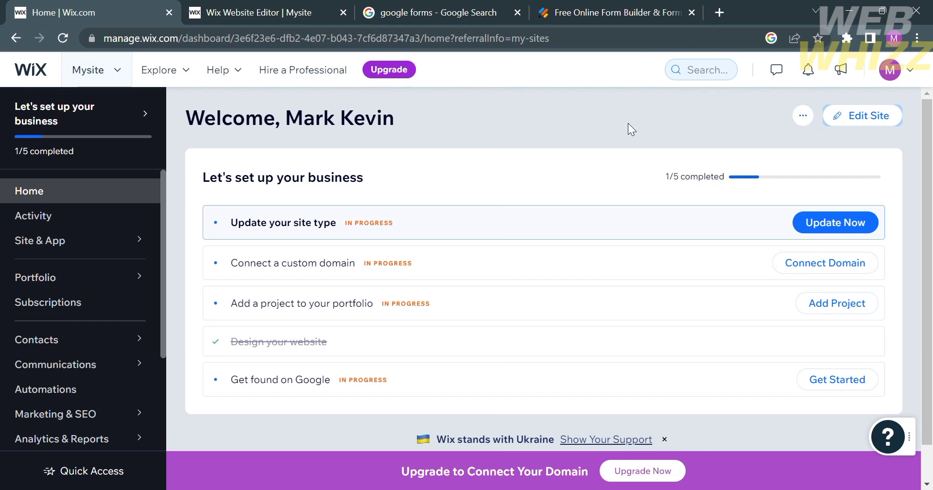
- Open the site in the Wix editor, then go to the 'google forms' search results tab
{"action": "left_click", "coordinate": [857, 115]}
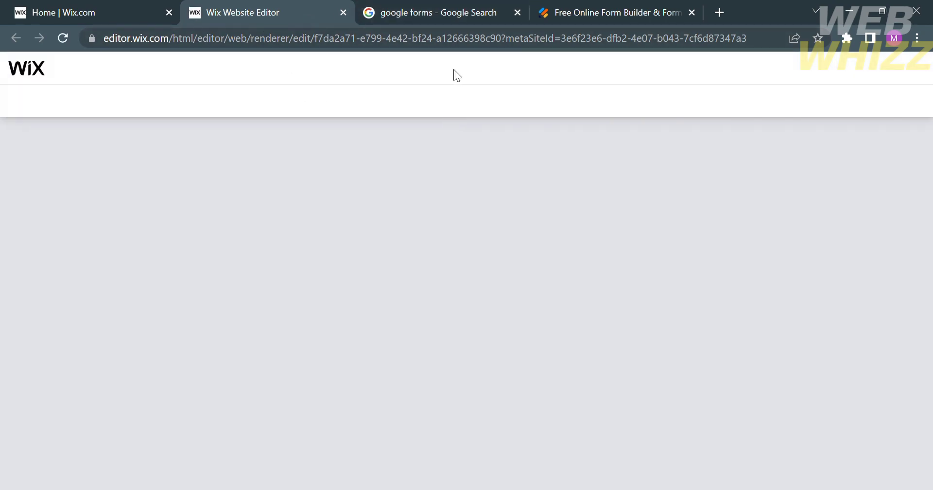
{"action": "left_click", "coordinate": [468, 4]}
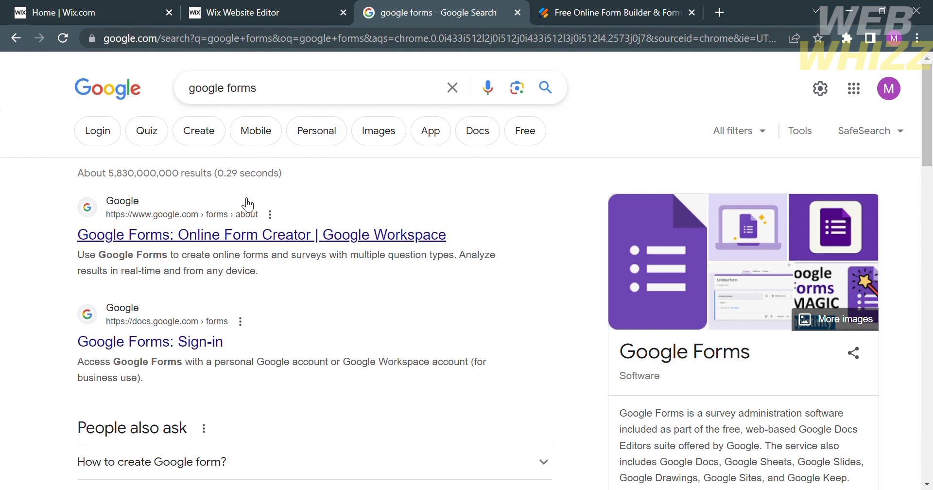
- Open the 'Google Forms: Online Form Creator' result and look through its features and plans
{"action": "left_click", "coordinate": [242, 235]}
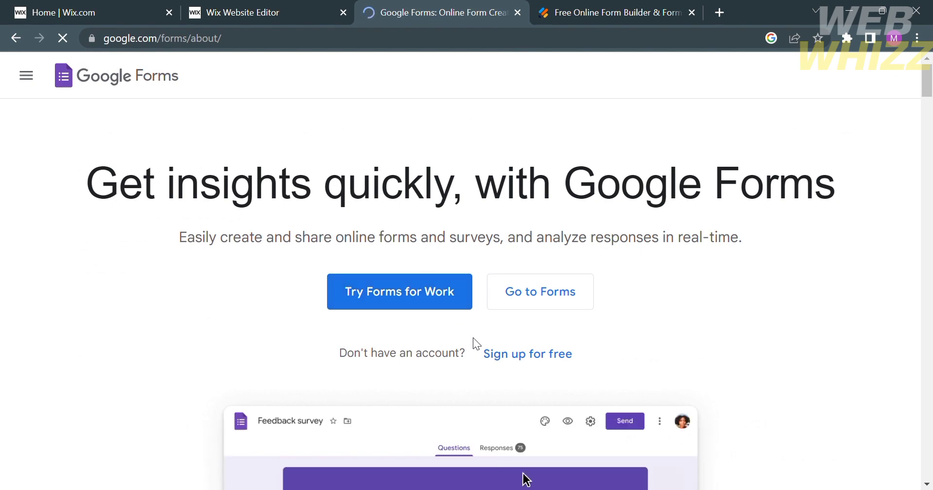
{"action": "scroll", "coordinate": [473, 337], "scroll_direction": "down", "scroll_amount": 5}
{"action": "scroll", "coordinate": [336, 328], "scroll_direction": "down", "scroll_amount": 12}
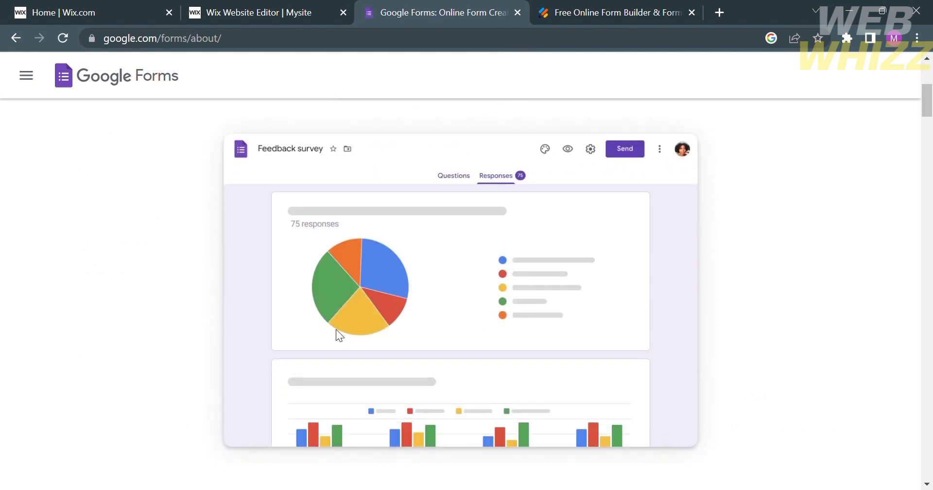
{"action": "scroll", "coordinate": [336, 328], "scroll_direction": "up", "scroll_amount": 15}
{"action": "scroll", "coordinate": [336, 334], "scroll_direction": "up", "scroll_amount": 2}
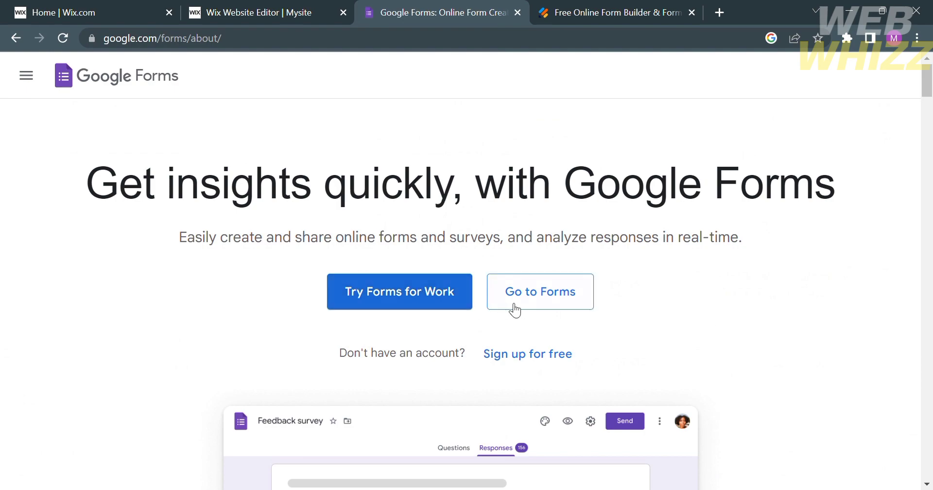
{"action": "scroll", "coordinate": [538, 316], "scroll_direction": "down", "scroll_amount": 5}
{"action": "scroll", "coordinate": [538, 313], "scroll_direction": "down", "scroll_amount": 20}
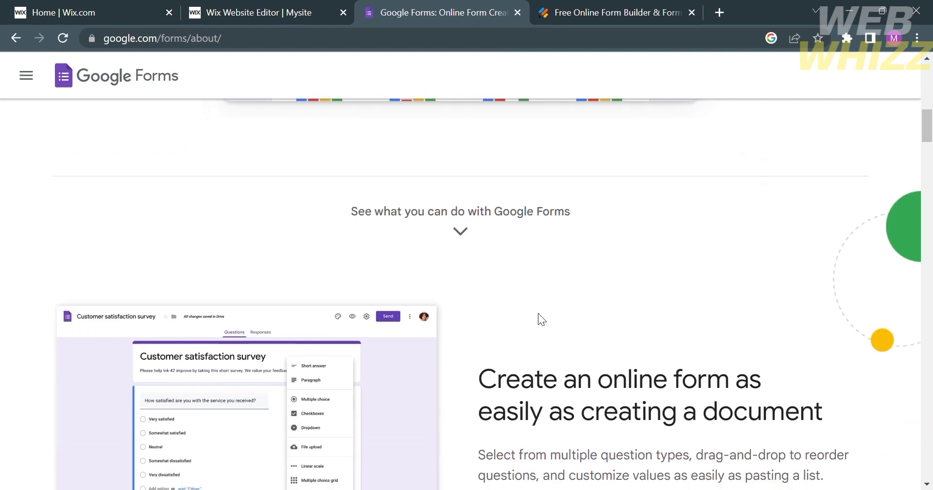
{"action": "scroll", "coordinate": [537, 314], "scroll_direction": "down", "scroll_amount": 2}
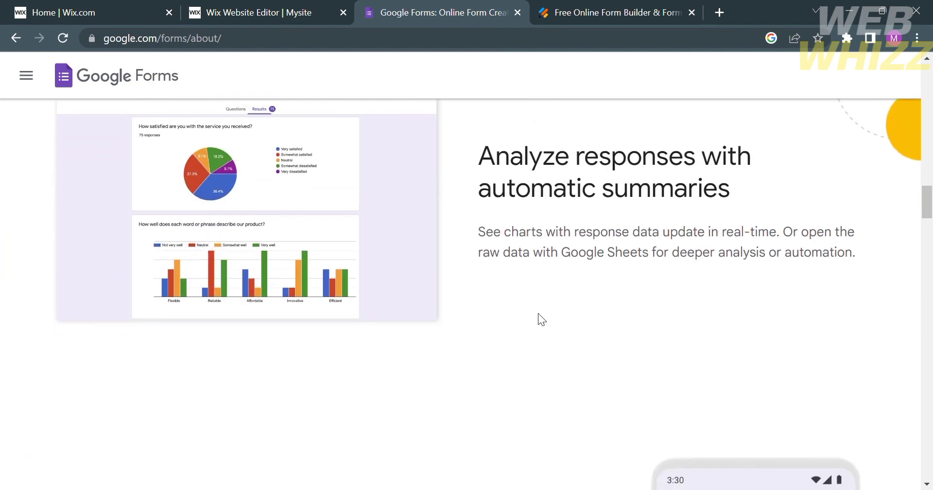
{"action": "scroll", "coordinate": [538, 314], "scroll_direction": "up", "scroll_amount": 2}
{"action": "scroll", "coordinate": [723, 354], "scroll_direction": "down", "scroll_amount": 12}
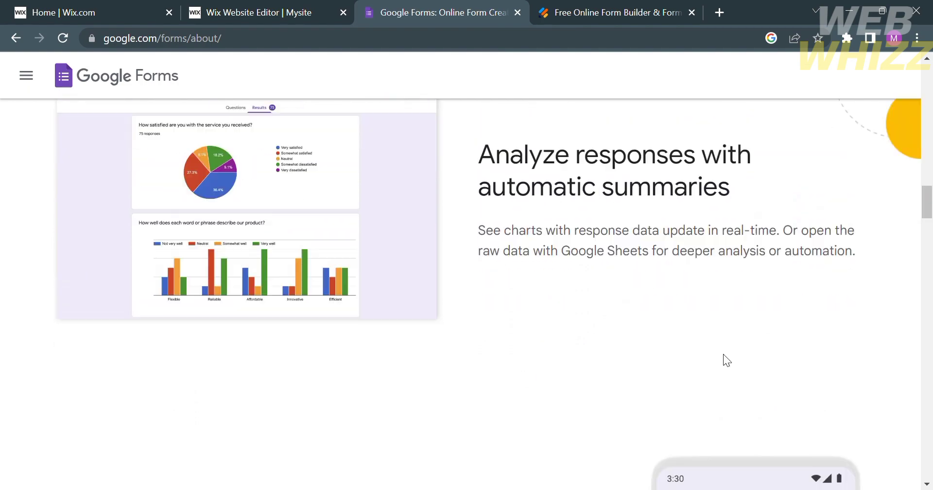
{"action": "scroll", "coordinate": [727, 360], "scroll_direction": "down", "scroll_amount": 1}
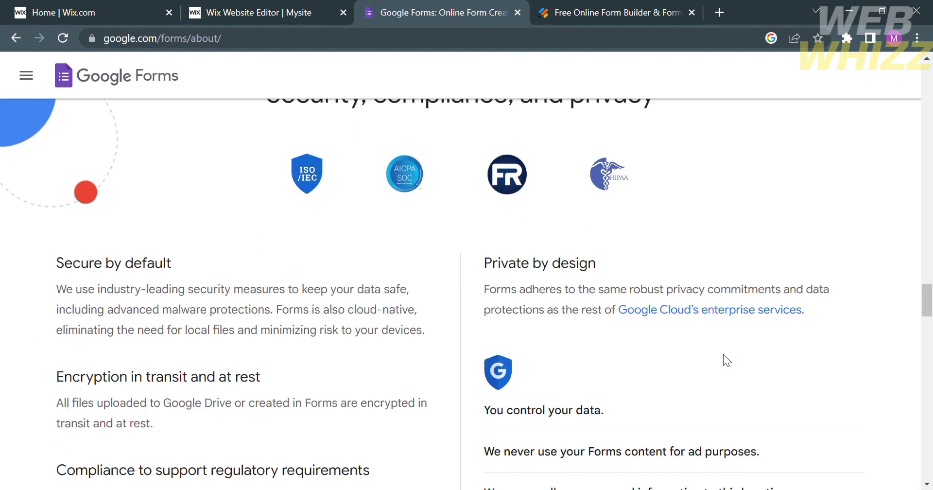
{"action": "scroll", "coordinate": [824, 178], "scroll_direction": "down", "scroll_amount": 20}
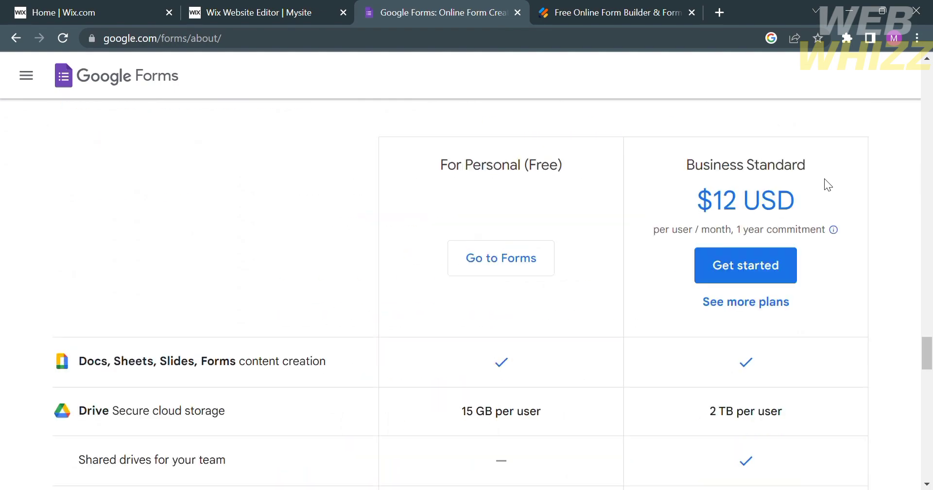
{"action": "scroll", "coordinate": [824, 178], "scroll_direction": "up", "scroll_amount": 13}
{"action": "scroll", "coordinate": [824, 179], "scroll_direction": "up", "scroll_amount": 15}
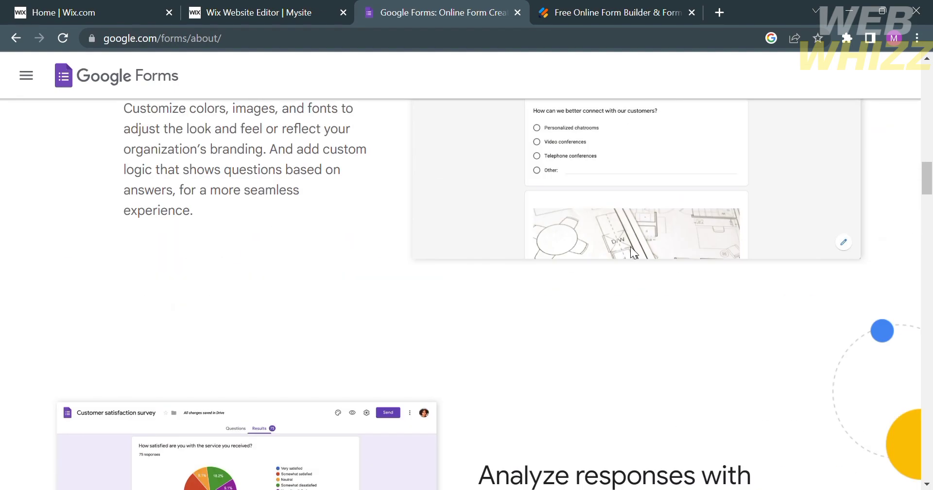
{"action": "scroll", "coordinate": [631, 247], "scroll_direction": "up", "scroll_amount": 15}
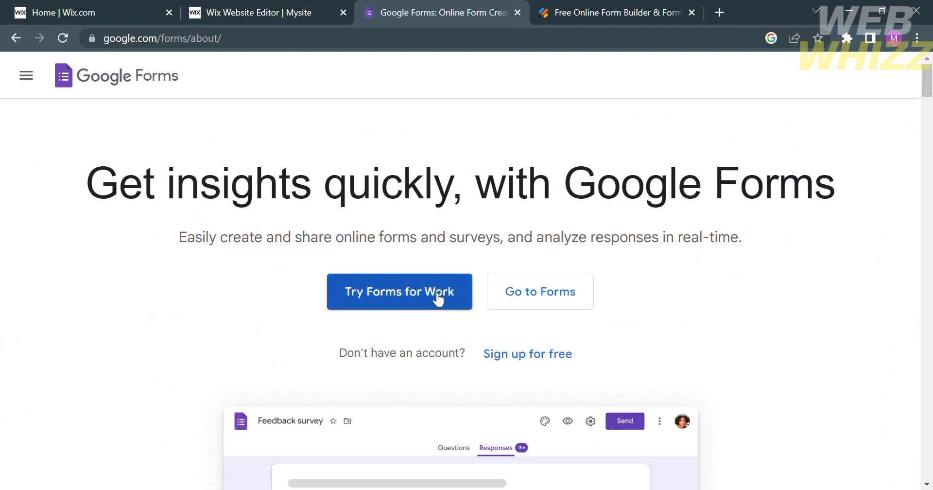
- Start a new blank Google Form and dismiss the tour prompt
{"action": "left_click", "coordinate": [535, 297]}
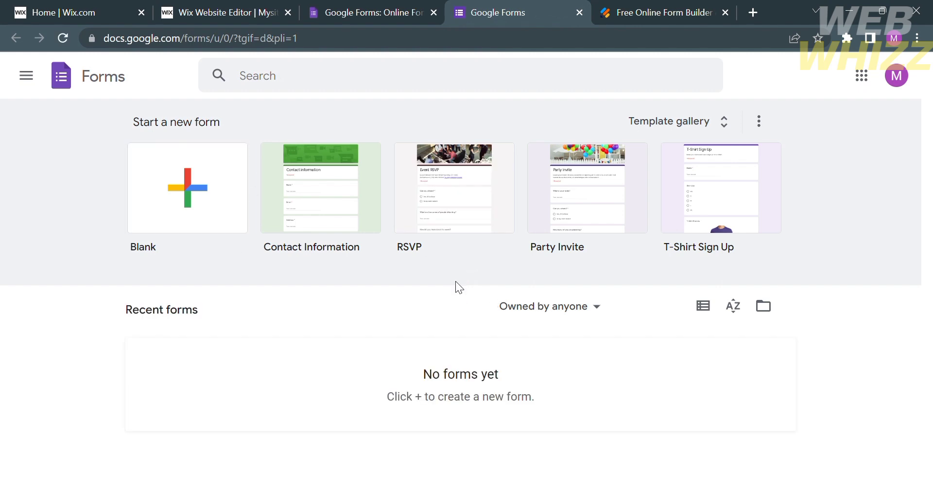
{"action": "left_click", "coordinate": [183, 199]}
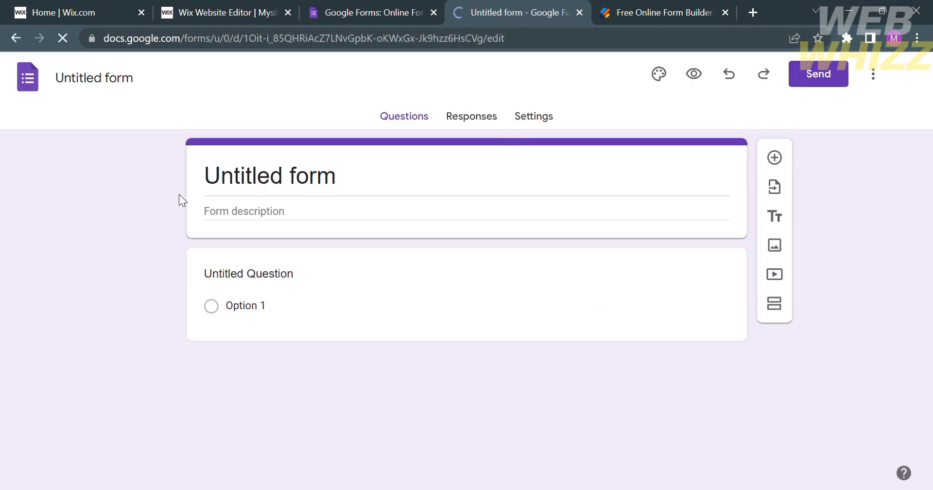
{"action": "left_click", "coordinate": [392, 224]}
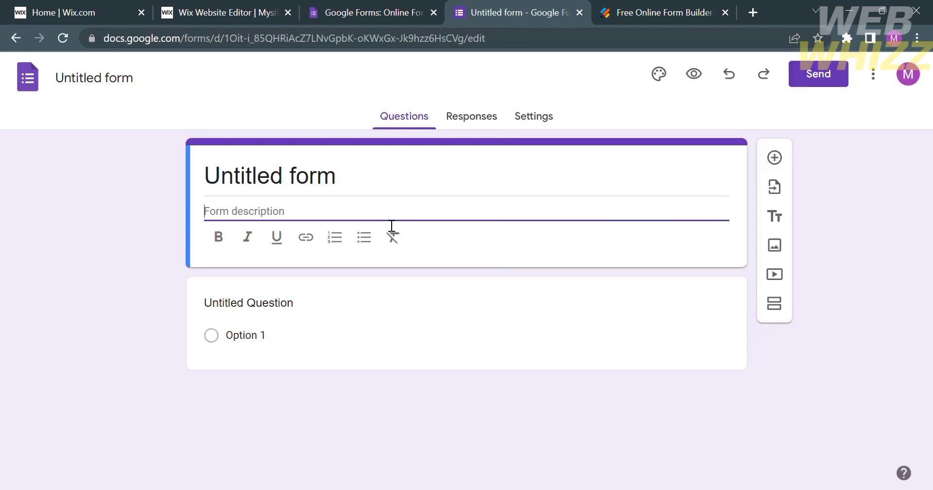
{"action": "left_click", "coordinate": [261, 322]}
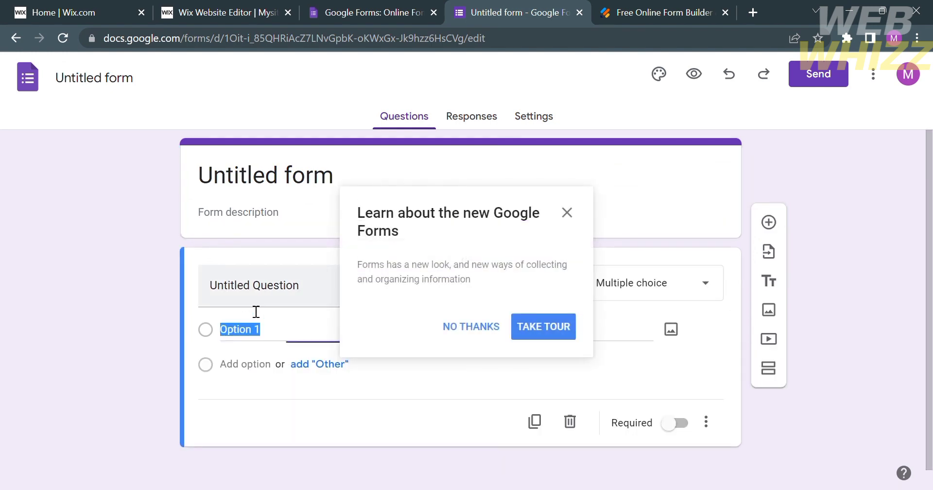
{"action": "left_click", "coordinate": [567, 212]}
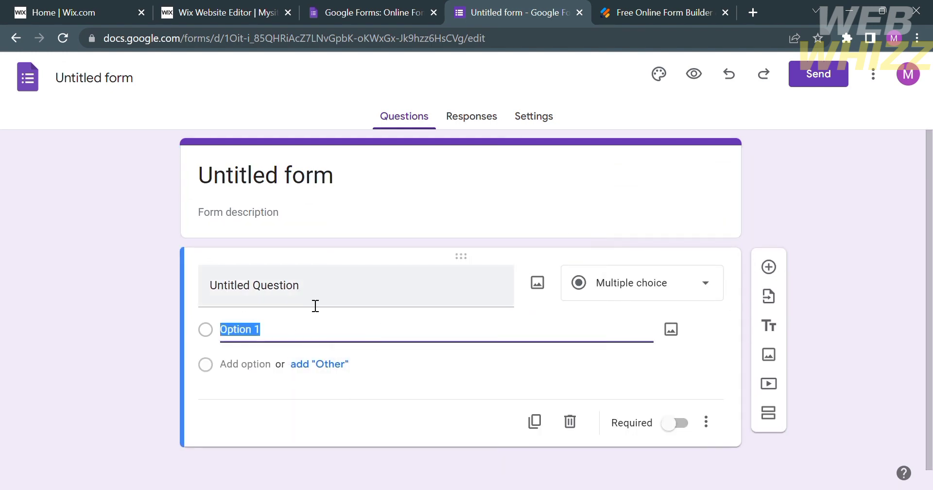
- Keep the first question as Multiple choice with an 'Other' option, then go to Jotform
{"action": "left_click", "coordinate": [314, 304]}
{"action": "left_click", "coordinate": [705, 291]}
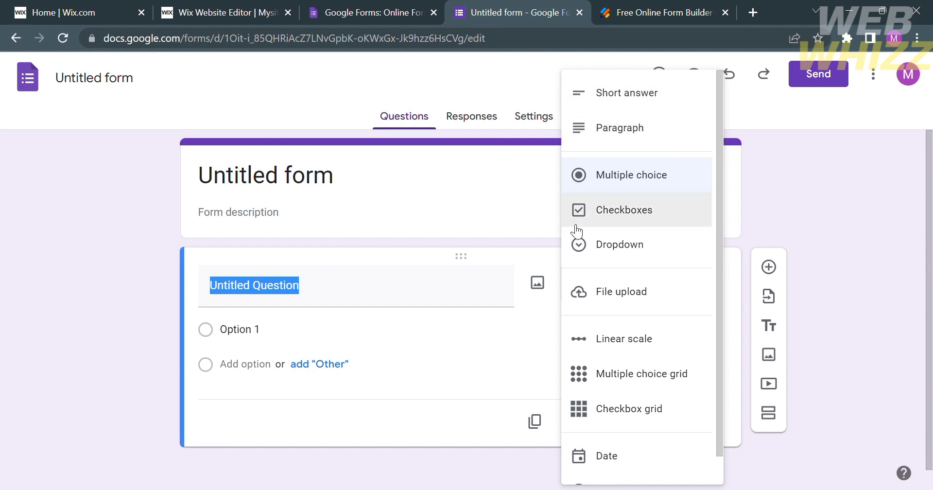
{"action": "left_click", "coordinate": [535, 304]}
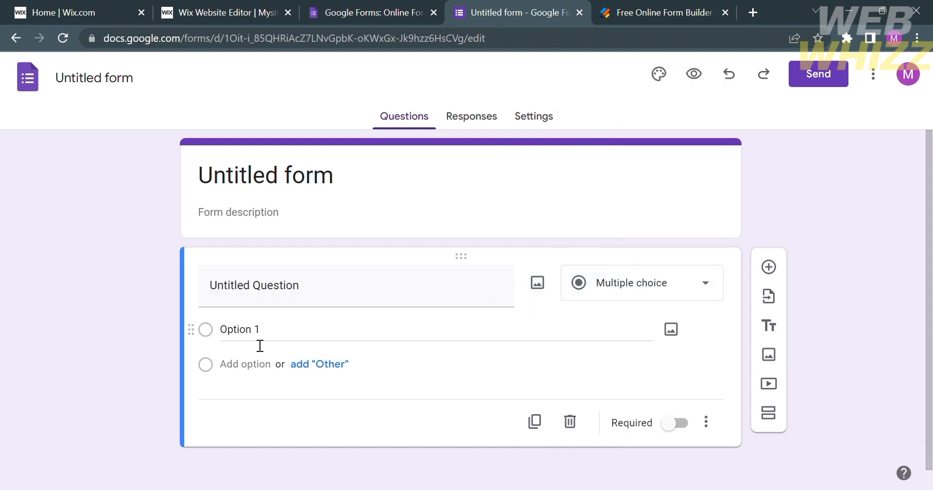
{"action": "left_click", "coordinate": [313, 371]}
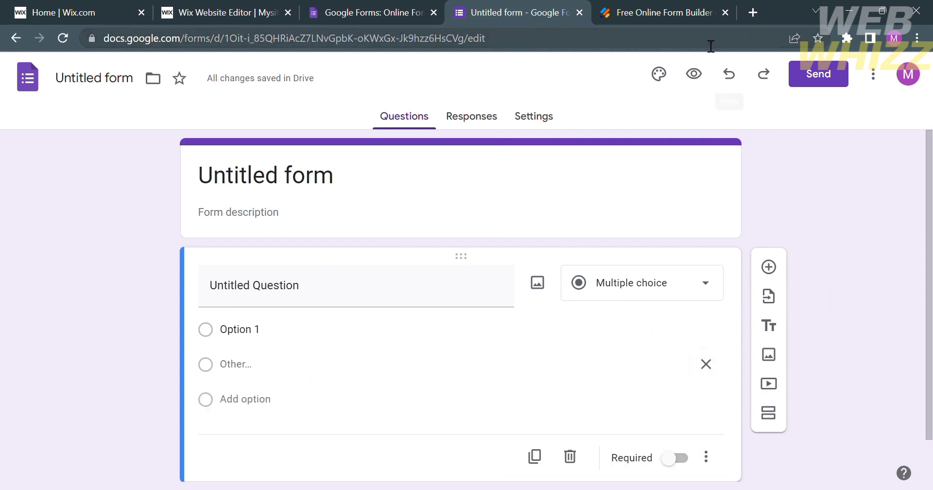
{"action": "left_click", "coordinate": [642, 6]}
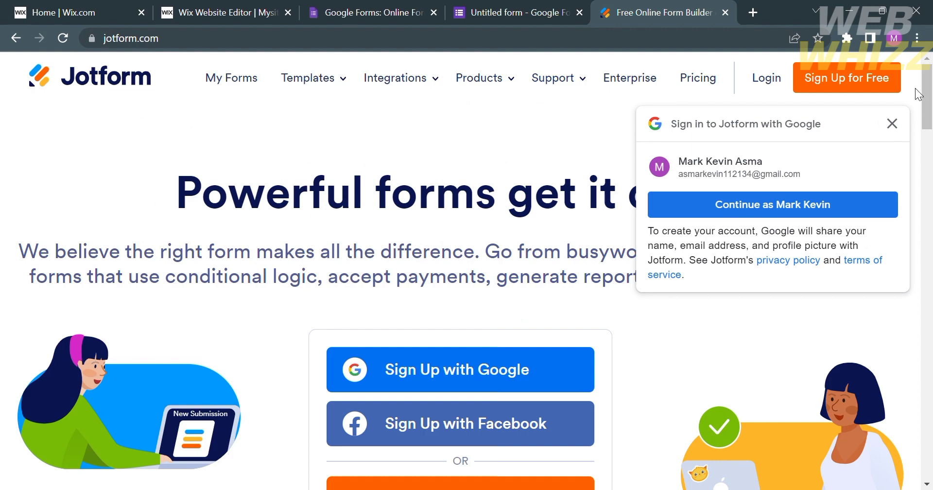
- Dismiss the Google sign-in prompt and look over the Jotform homepage
{"action": "left_click", "coordinate": [892, 124]}
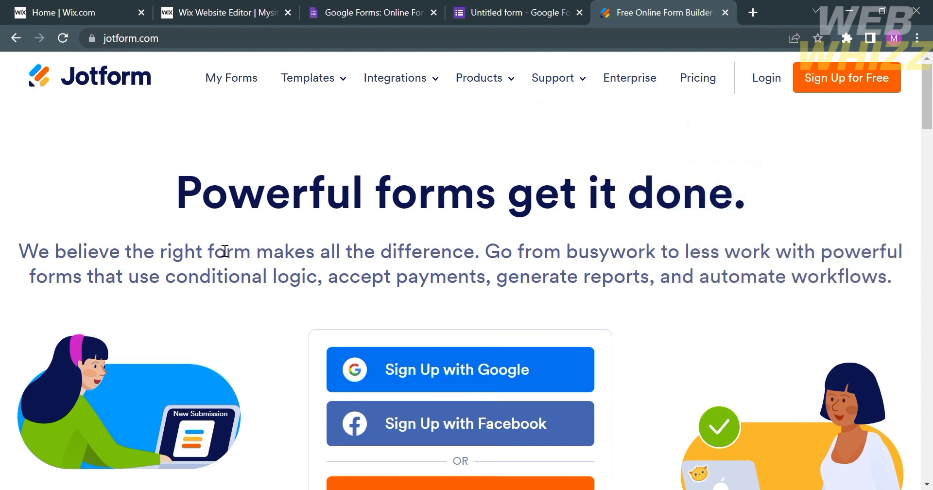
{"action": "scroll", "coordinate": [847, 298], "scroll_direction": "down", "scroll_amount": 10}
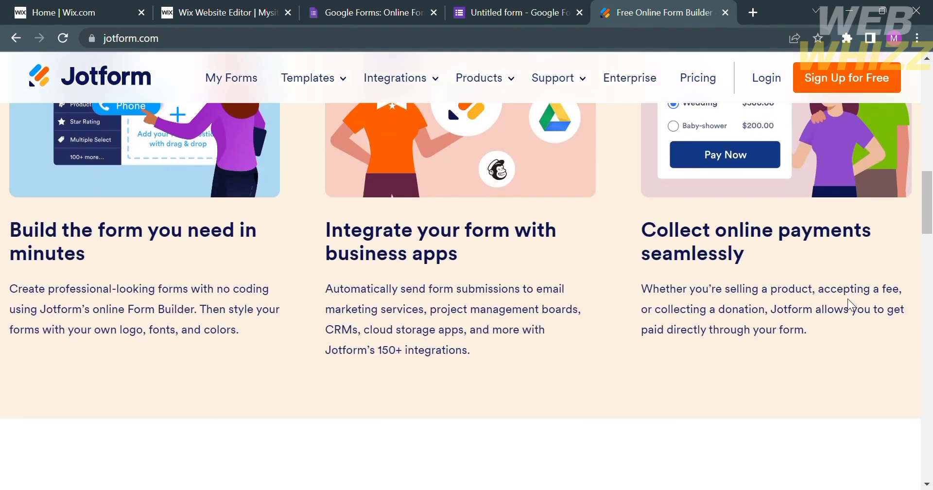
{"action": "scroll", "coordinate": [847, 298], "scroll_direction": "up", "scroll_amount": 3}
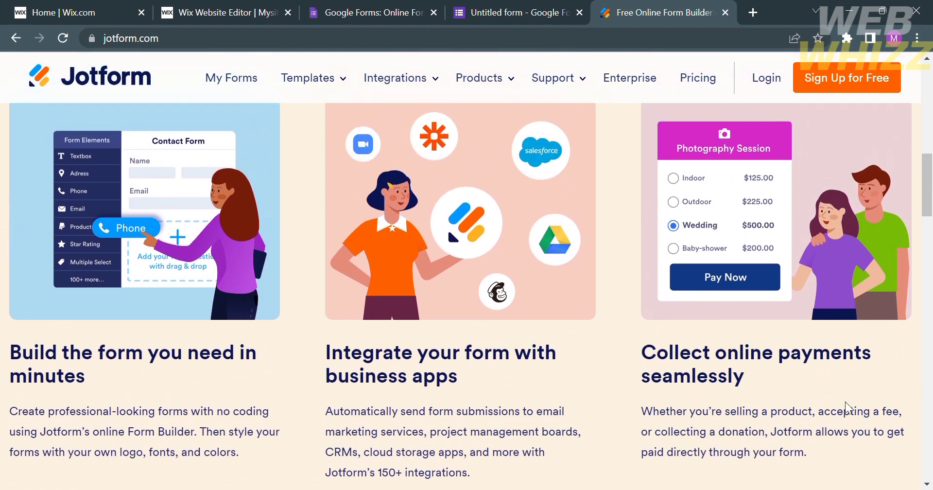
{"action": "scroll", "coordinate": [829, 386], "scroll_direction": "up", "scroll_amount": 8}
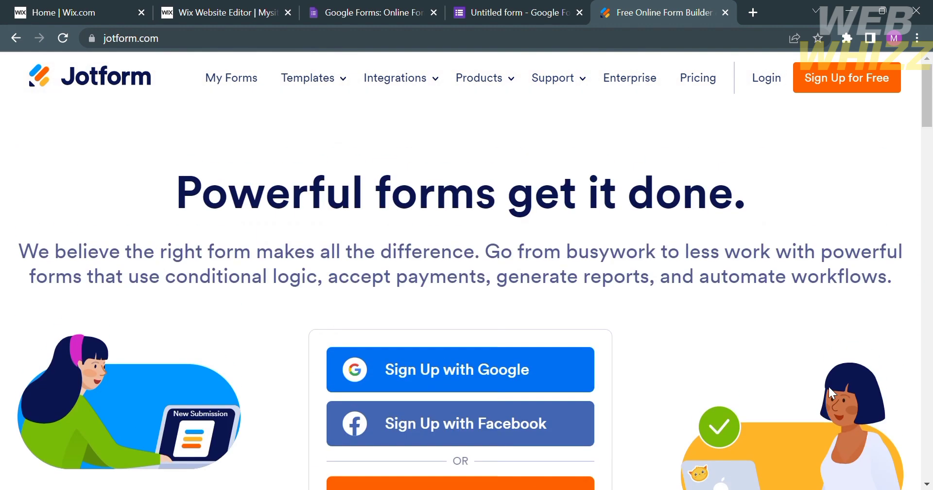
- Sign up for Jotform with a Google account, agreeing to the terms of service
{"action": "left_click", "coordinate": [475, 390]}
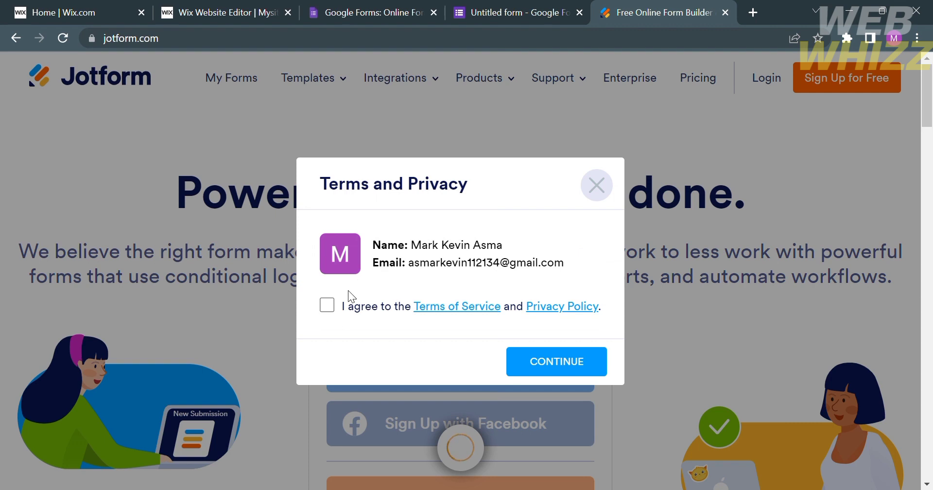
{"action": "left_click", "coordinate": [350, 304]}
{"action": "left_click", "coordinate": [538, 369]}
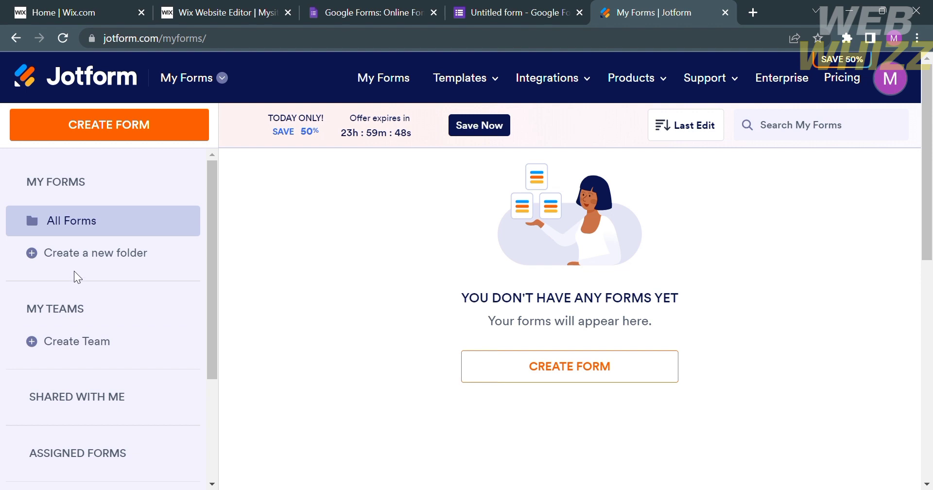
{"action": "scroll", "coordinate": [122, 367], "scroll_direction": "down", "scroll_amount": 3}
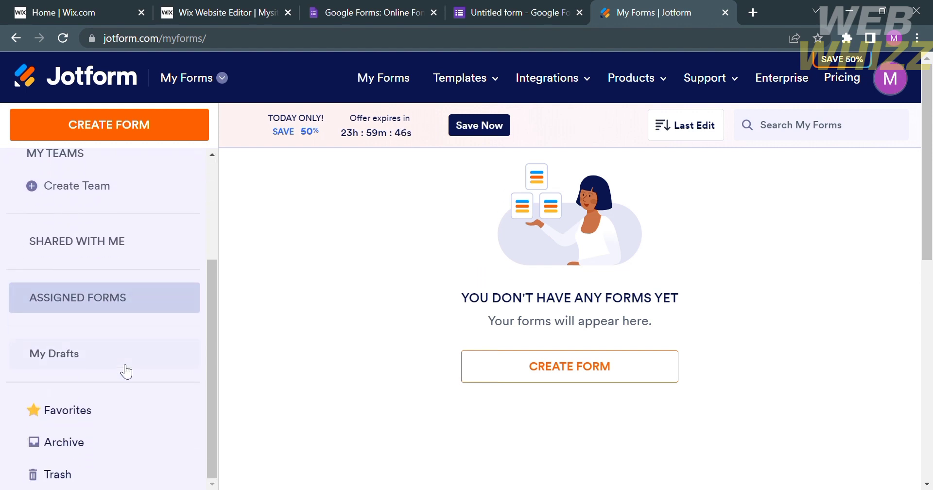
{"action": "scroll", "coordinate": [126, 371], "scroll_direction": "up", "scroll_amount": 3}
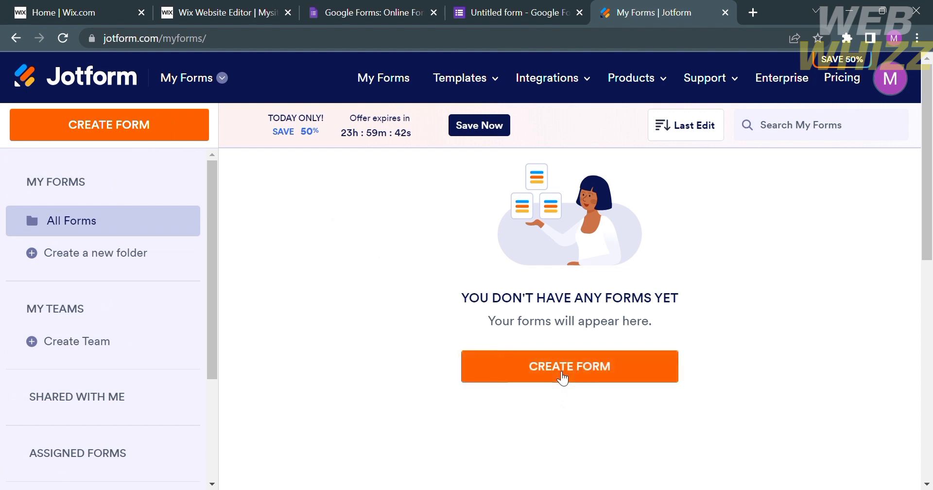
- Start a new Jotform form from a ready-made template
{"action": "left_click", "coordinate": [562, 378]}
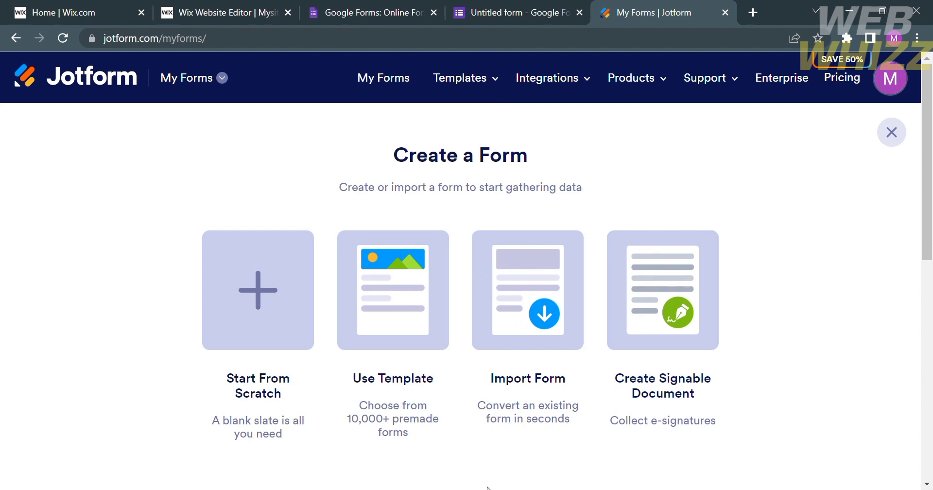
{"action": "left_click", "coordinate": [409, 362]}
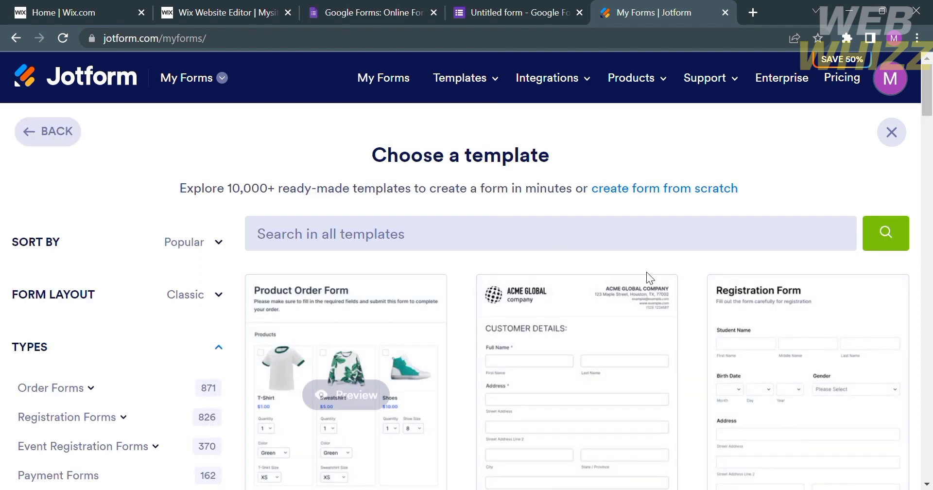
{"action": "scroll", "coordinate": [640, 372], "scroll_direction": "down", "scroll_amount": 1}
{"action": "scroll", "coordinate": [639, 371], "scroll_direction": "up", "scroll_amount": 1}
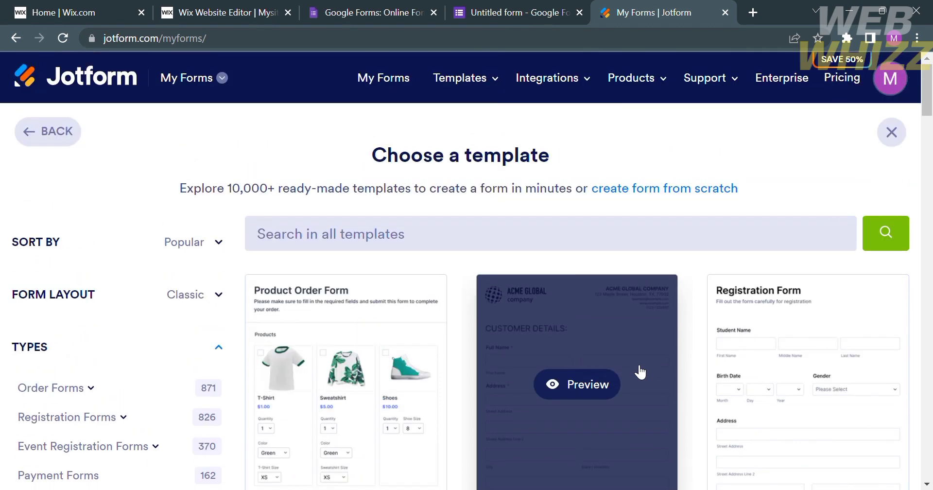
{"action": "scroll", "coordinate": [651, 354], "scroll_direction": "down", "scroll_amount": 3}
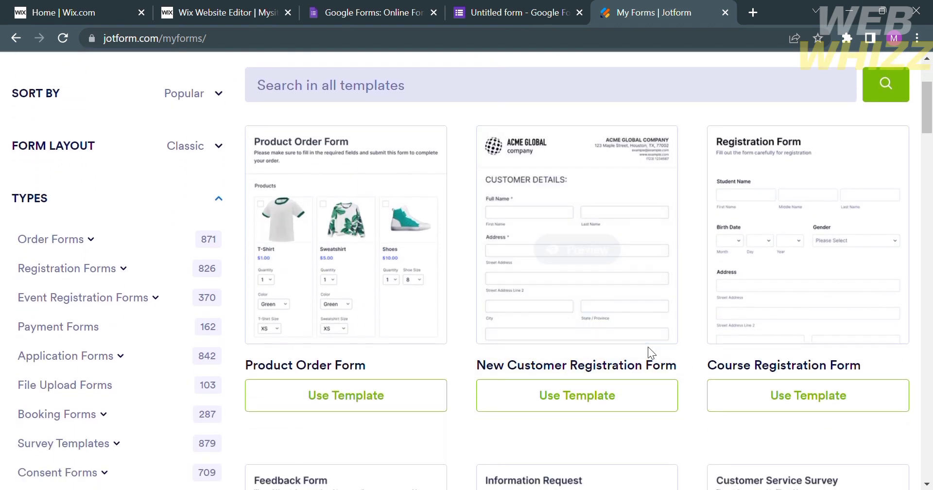
{"action": "scroll", "coordinate": [653, 354], "scroll_direction": "up", "scroll_amount": 3}
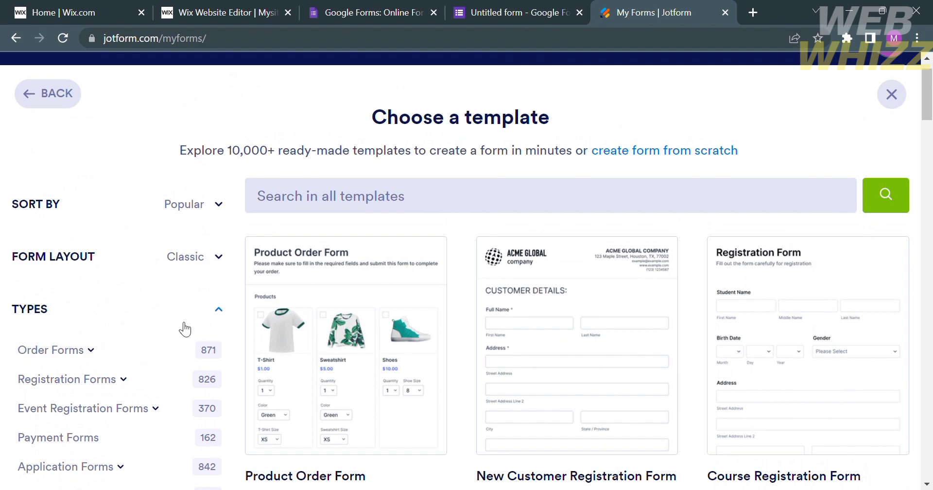
{"action": "scroll", "coordinate": [54, 358], "scroll_direction": "down", "scroll_amount": 7}
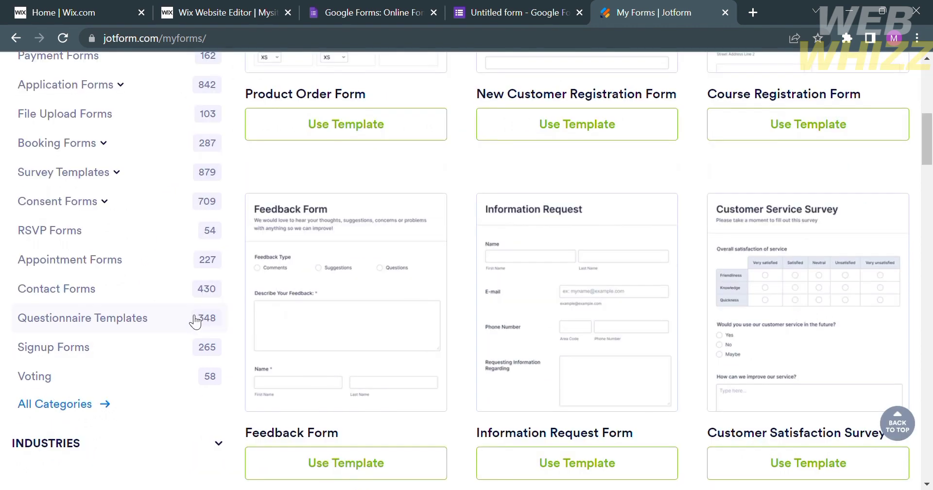
- Filter to Questionnaire Templates and browse the 348 templates, returning to the top
{"action": "left_click", "coordinate": [195, 320]}
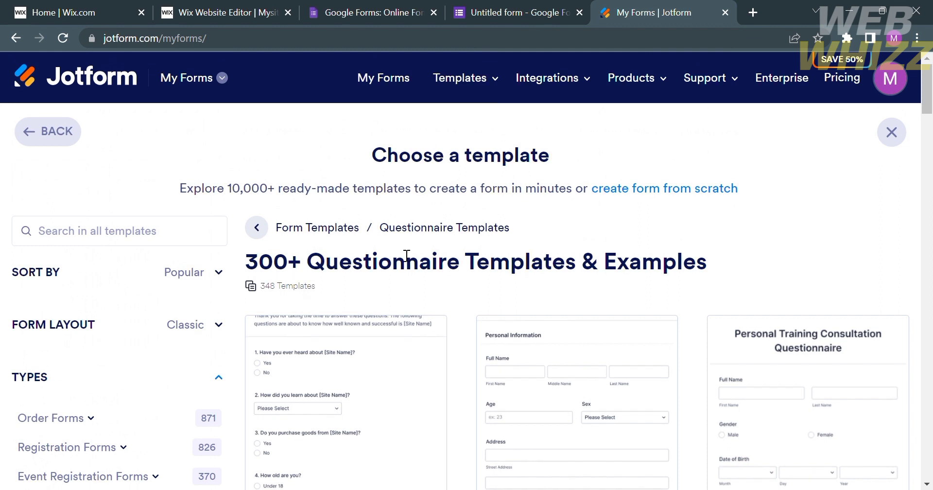
{"action": "scroll", "coordinate": [500, 328], "scroll_direction": "down", "scroll_amount": 1}
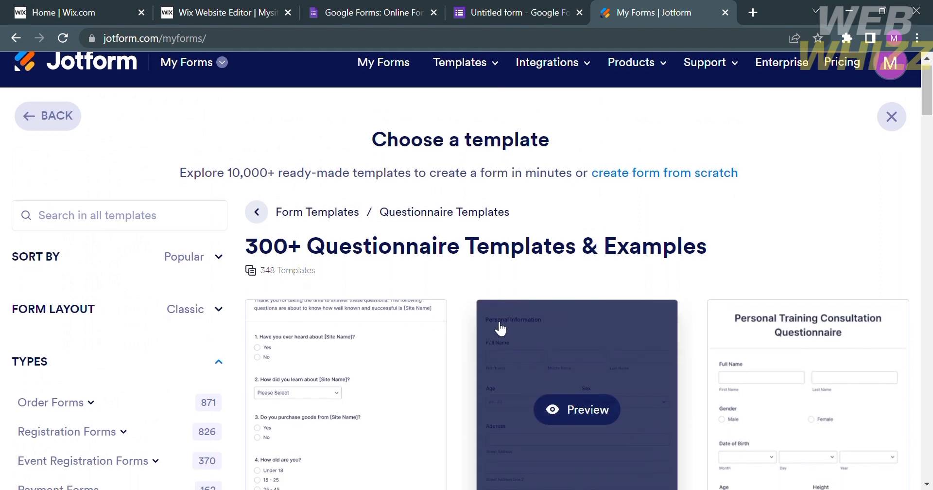
{"action": "scroll", "coordinate": [500, 328], "scroll_direction": "down", "scroll_amount": 3}
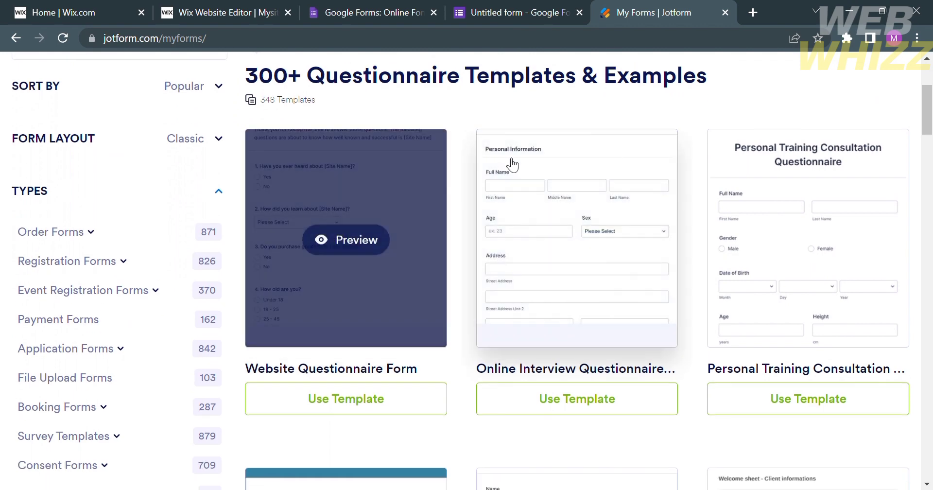
{"action": "scroll", "coordinate": [619, 444], "scroll_direction": "down", "scroll_amount": 1}
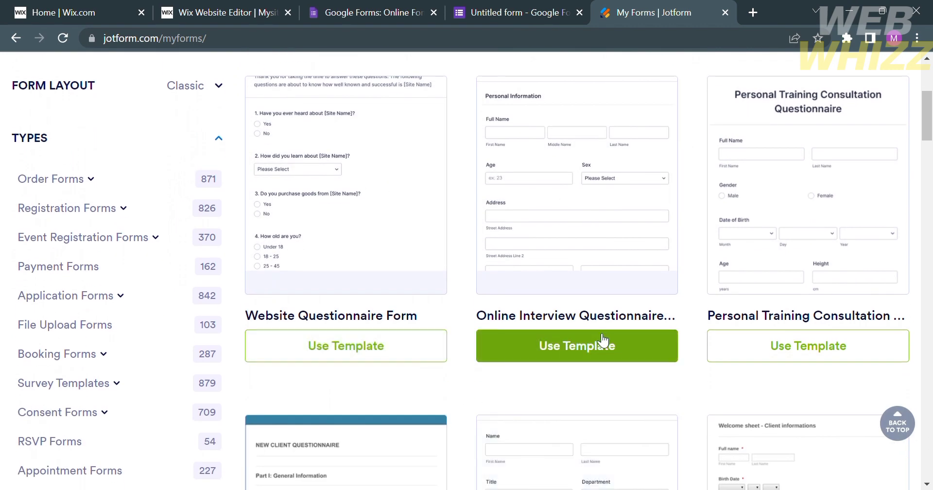
{"action": "scroll", "coordinate": [681, 413], "scroll_direction": "down", "scroll_amount": 5}
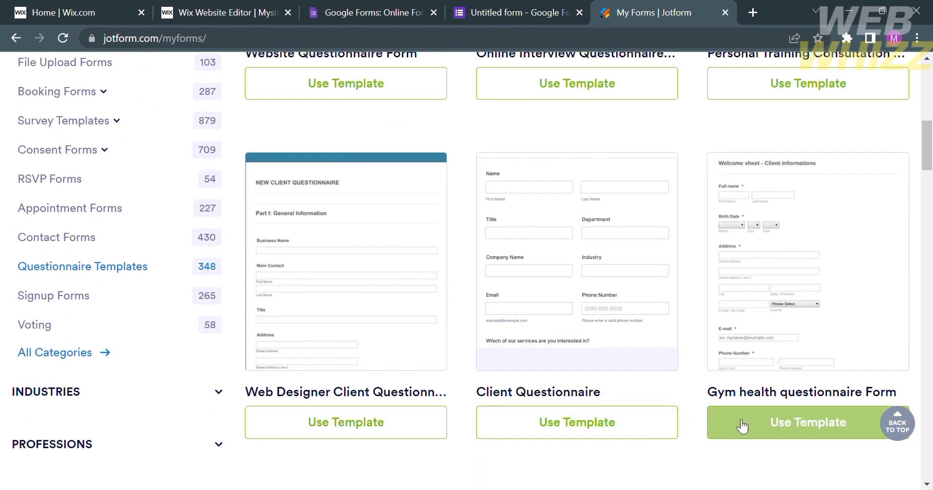
{"action": "scroll", "coordinate": [695, 433], "scroll_direction": "down", "scroll_amount": 5}
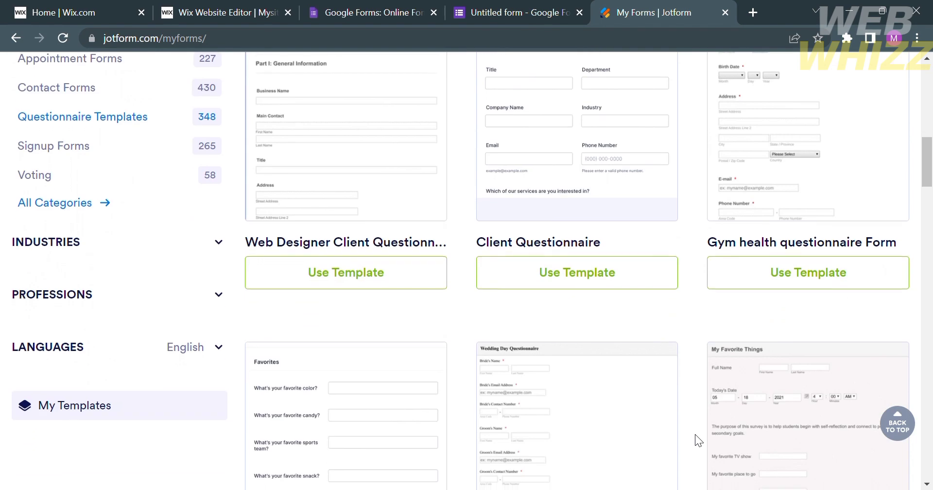
{"action": "scroll", "coordinate": [695, 434], "scroll_direction": "down", "scroll_amount": 3}
{"action": "key", "text": "Home"}
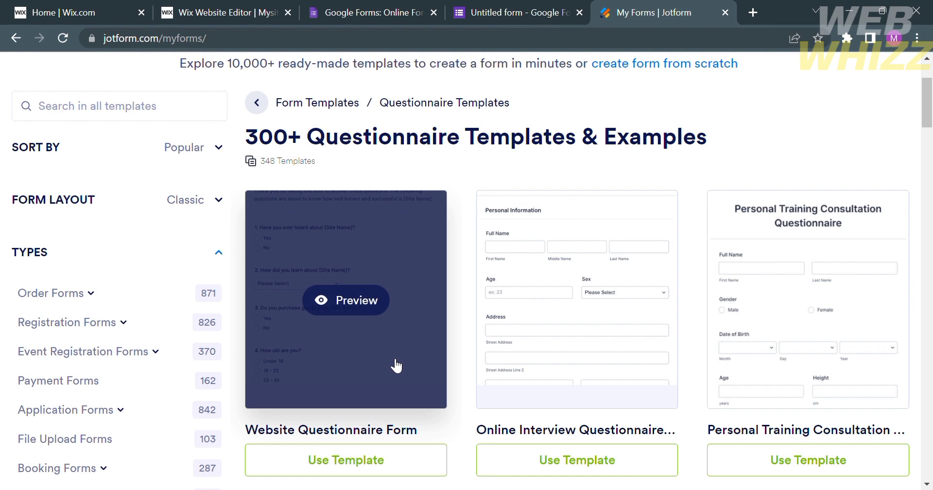
- Preview the Website Questionnaire Form template's questions, then use the template
{"action": "left_click", "coordinate": [350, 295]}
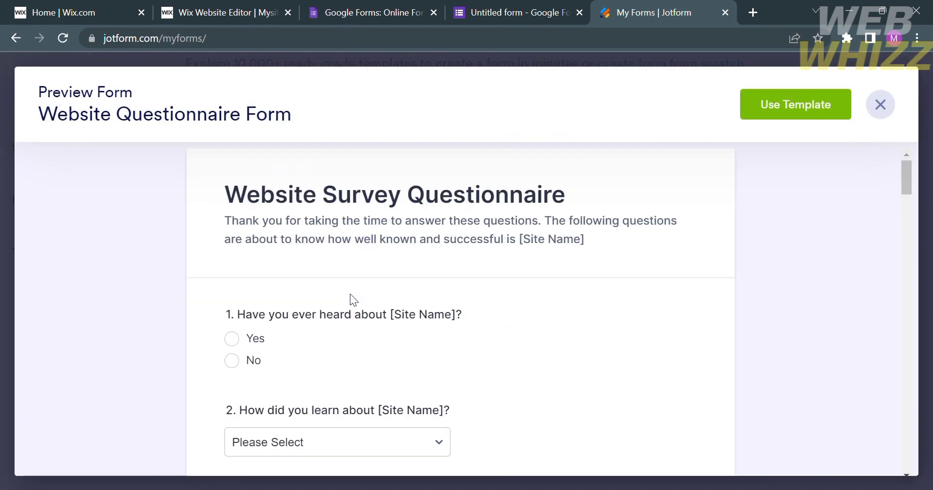
{"action": "scroll", "coordinate": [586, 274], "scroll_direction": "down", "scroll_amount": 7}
{"action": "scroll", "coordinate": [587, 276], "scroll_direction": "down", "scroll_amount": 20}
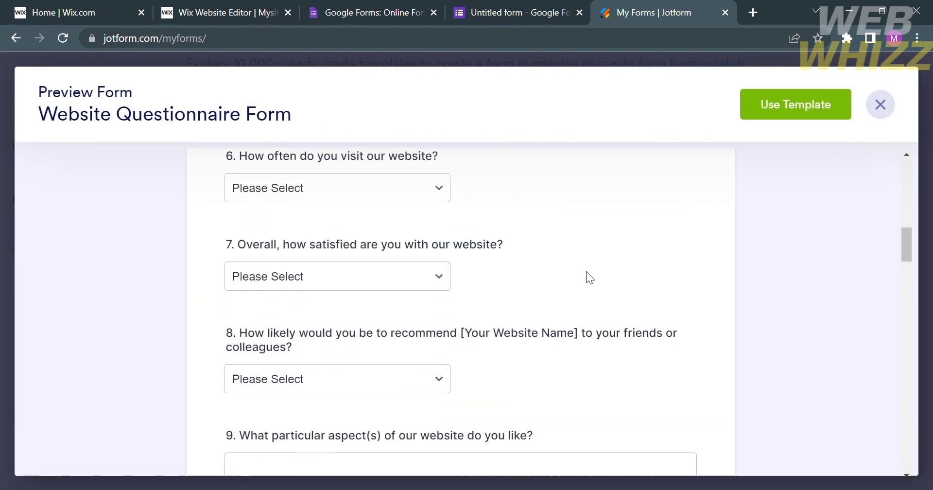
{"action": "scroll", "coordinate": [586, 278], "scroll_direction": "down", "scroll_amount": 15}
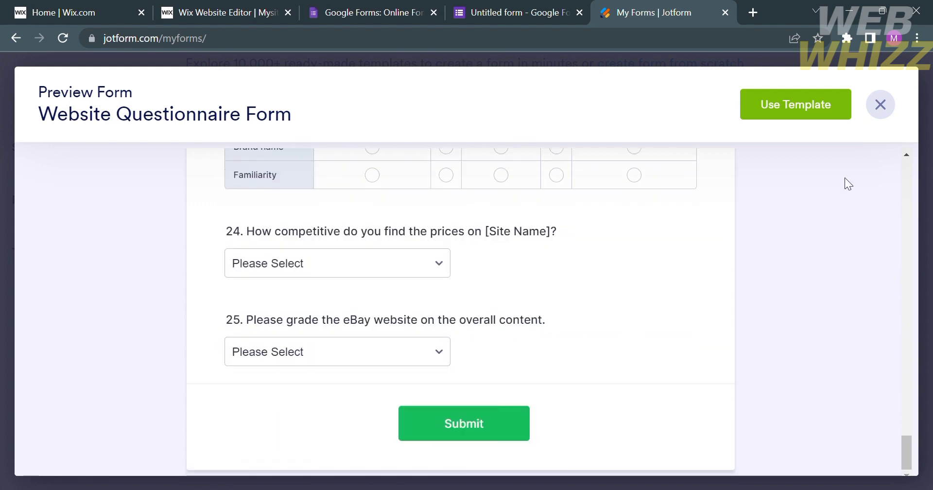
{"action": "left_click", "coordinate": [823, 118]}
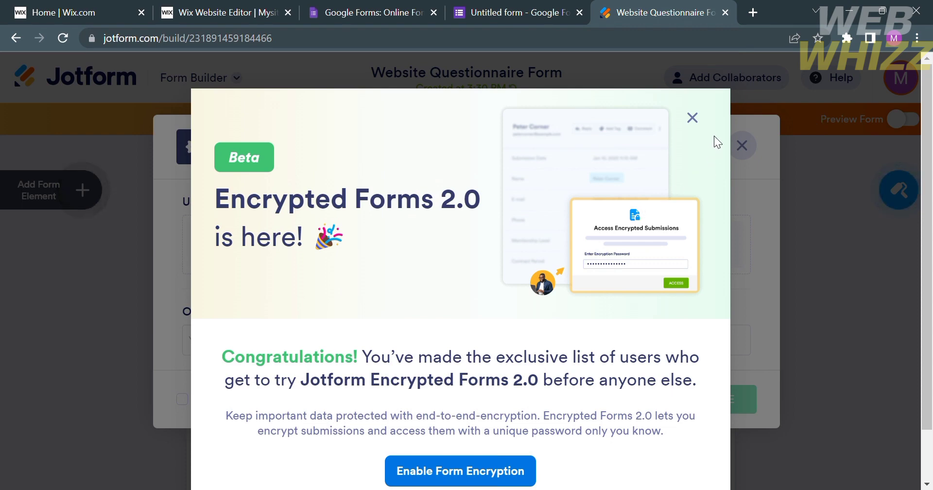
- Dismiss the Encrypted Forms notice and save organization name 'WebWhizz', hiding the prompt in future
{"action": "left_click", "coordinate": [692, 118]}
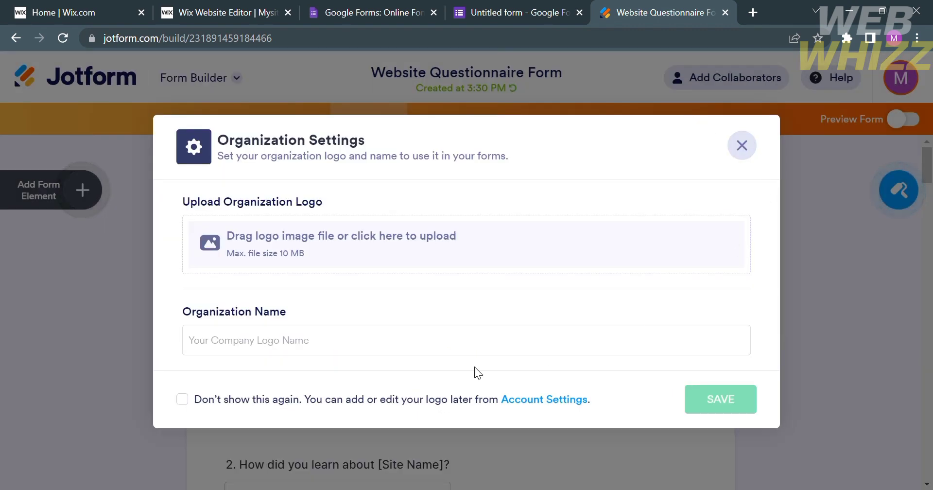
{"action": "left_click", "coordinate": [316, 353]}
{"action": "type", "text": "WebWhizz"}
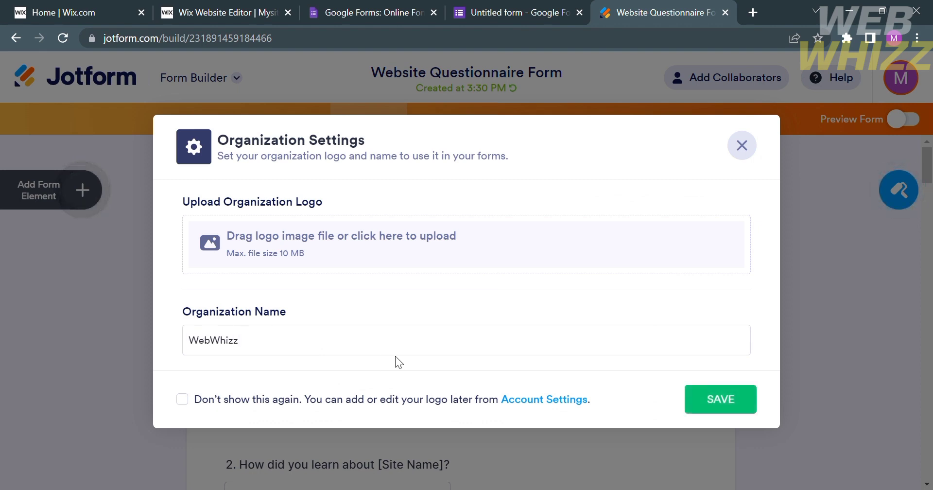
{"action": "left_click", "coordinate": [182, 400]}
{"action": "left_click", "coordinate": [708, 405]}
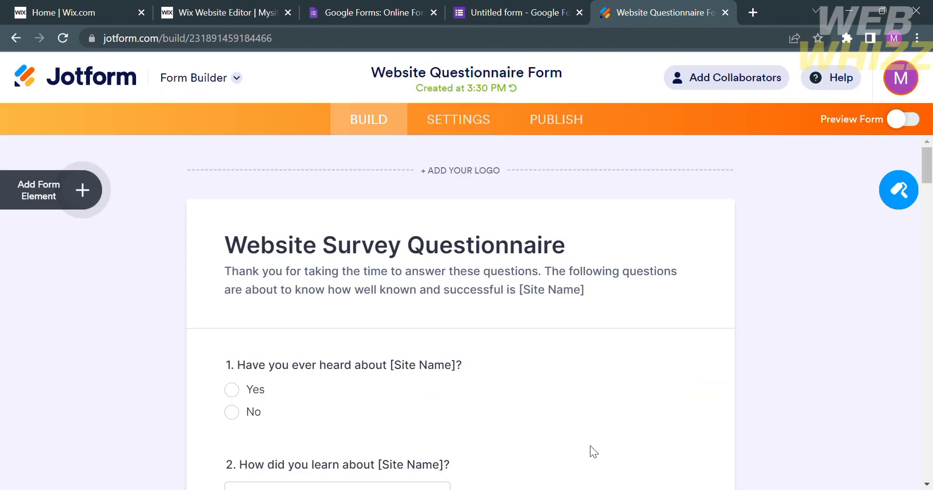
- Browse the Form Elements, Payments and Widgets lists in the Form Builder
{"action": "scroll", "coordinate": [590, 445], "scroll_direction": "down", "scroll_amount": 3}
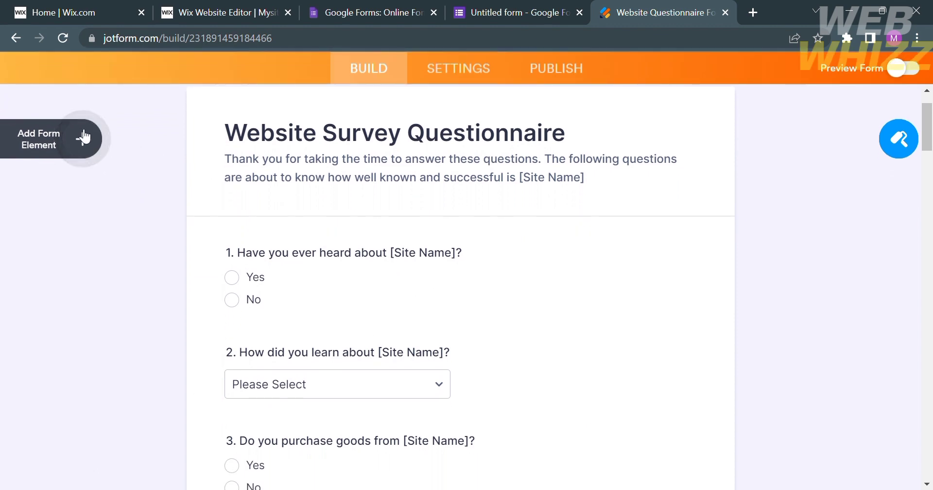
{"action": "scroll", "coordinate": [266, 264], "scroll_direction": "down", "scroll_amount": 5}
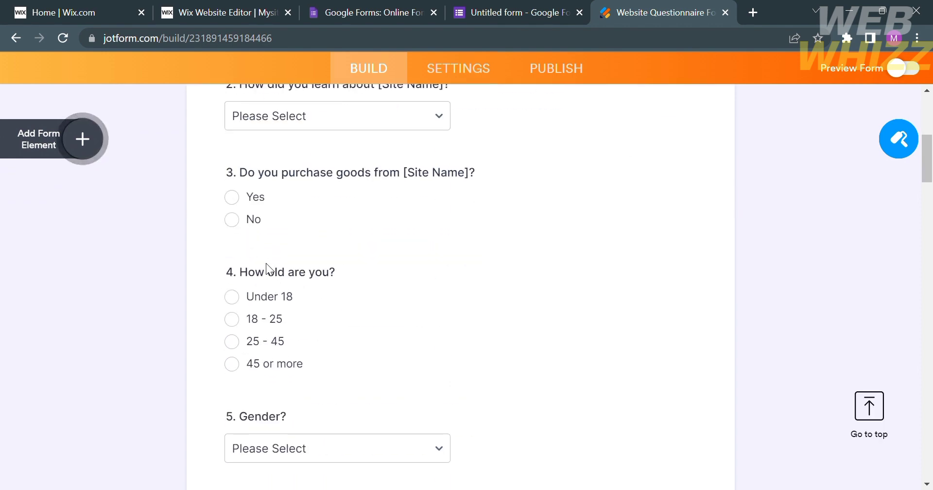
{"action": "left_click", "coordinate": [70, 136]}
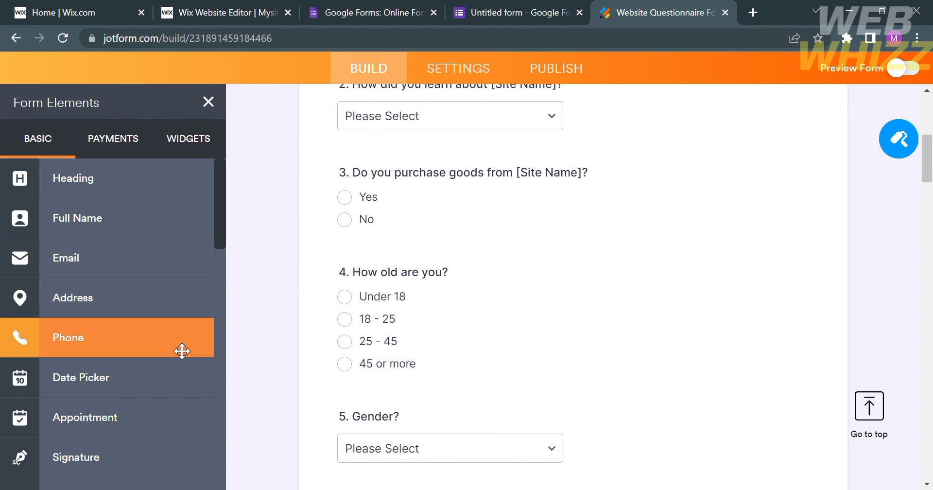
{"action": "scroll", "coordinate": [182, 350], "scroll_direction": "down", "scroll_amount": 4}
{"action": "scroll", "coordinate": [184, 349], "scroll_direction": "up", "scroll_amount": 4}
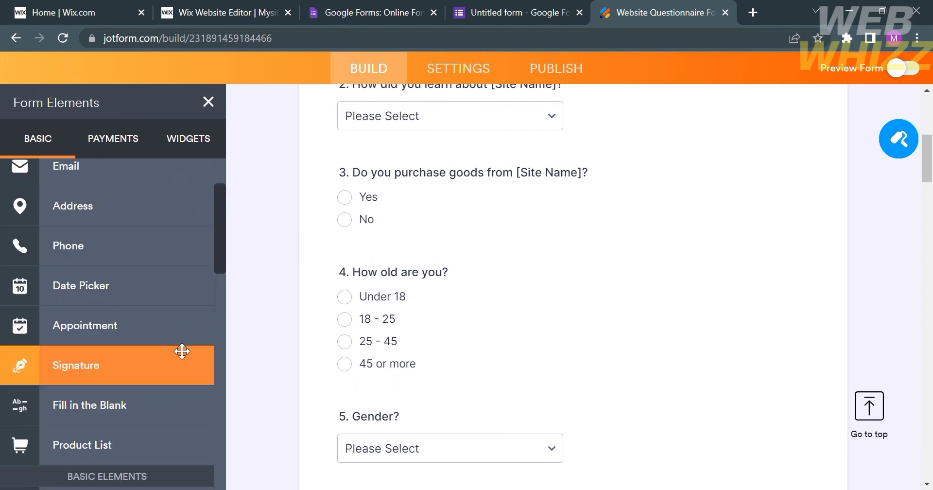
{"action": "left_click", "coordinate": [132, 139]}
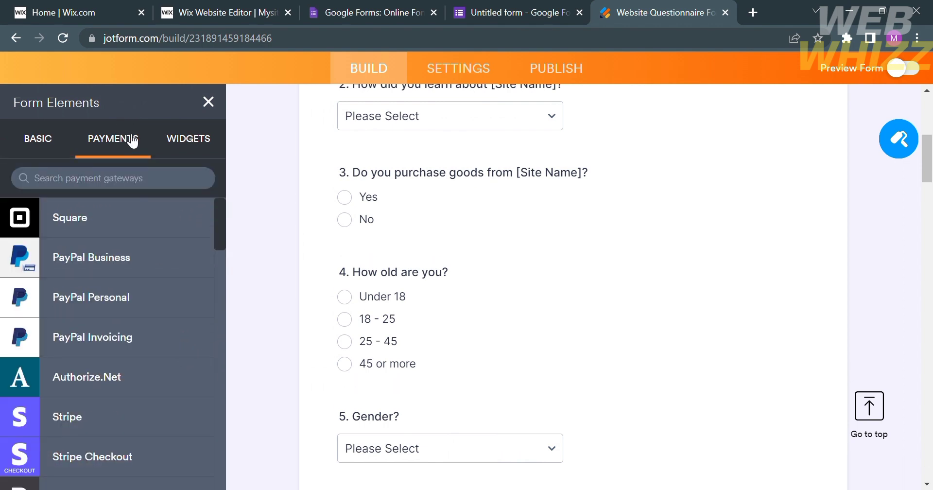
{"action": "left_click", "coordinate": [200, 139]}
{"action": "scroll", "coordinate": [155, 439], "scroll_direction": "down", "scroll_amount": 1}
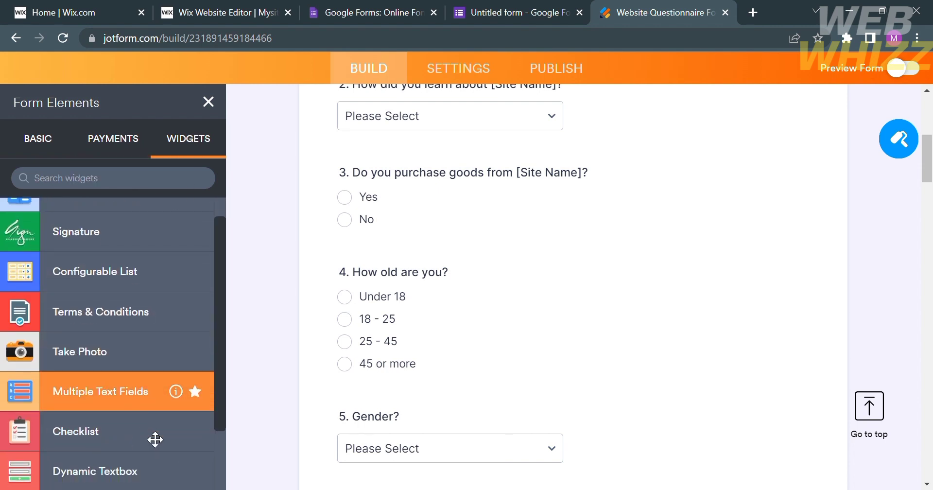
{"action": "scroll", "coordinate": [154, 439], "scroll_direction": "up", "scroll_amount": 1}
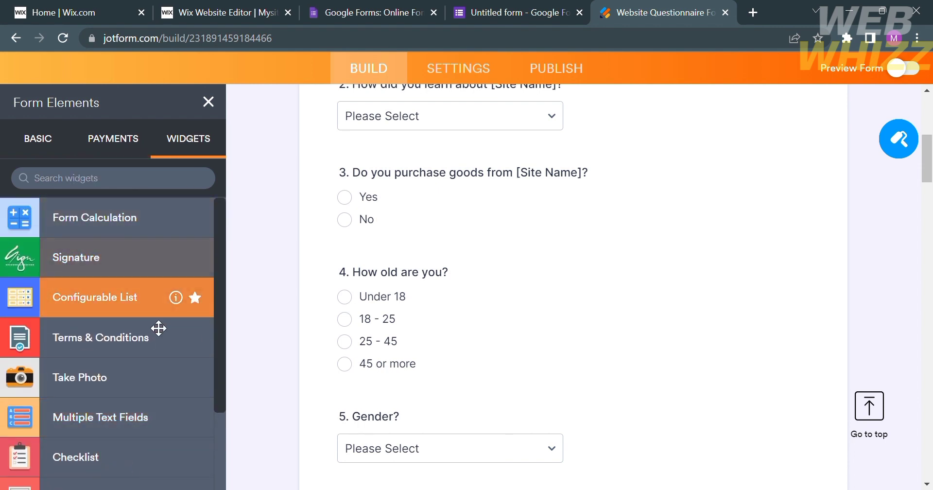
{"action": "scroll", "coordinate": [156, 439], "scroll_direction": "down", "scroll_amount": 5}
{"action": "scroll", "coordinate": [156, 439], "scroll_direction": "down", "scroll_amount": 5}
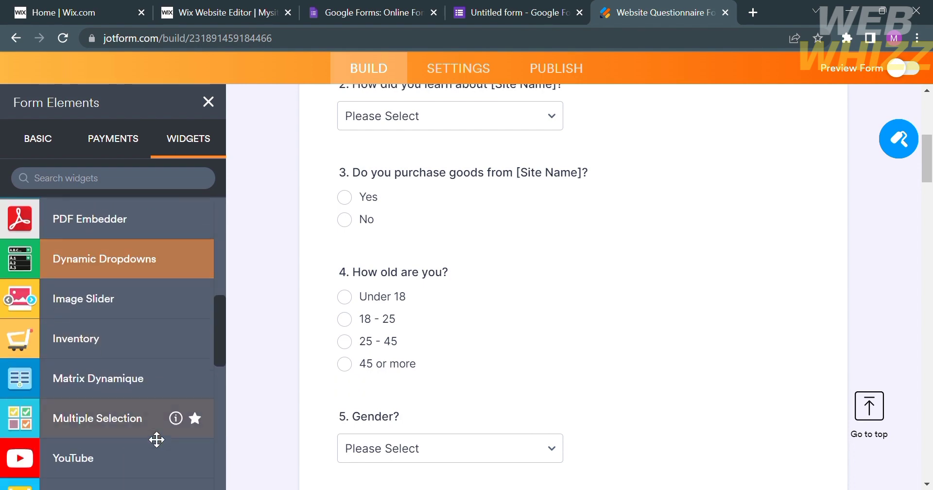
- Close the Form Elements panel and go to the form's Publish page
{"action": "left_click", "coordinate": [208, 102]}
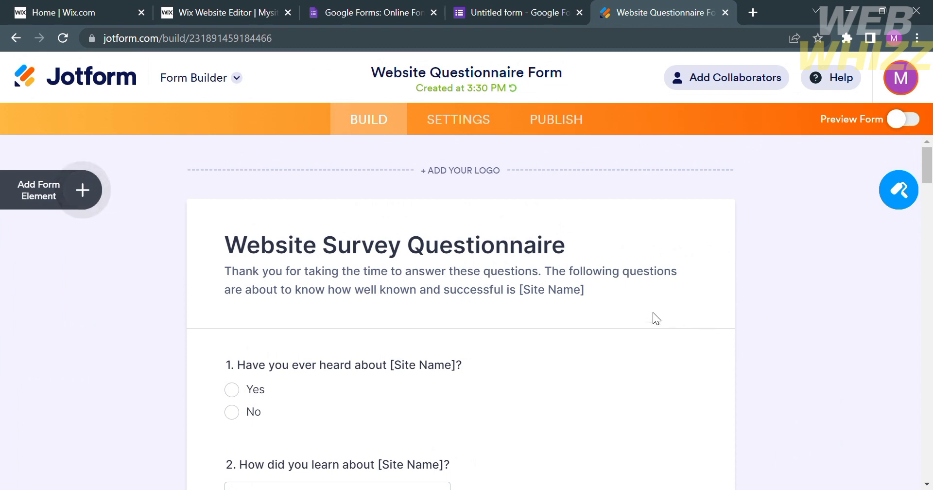
{"action": "scroll", "coordinate": [652, 312], "scroll_direction": "down", "scroll_amount": 5}
{"action": "scroll", "coordinate": [652, 311], "scroll_direction": "up", "scroll_amount": 3}
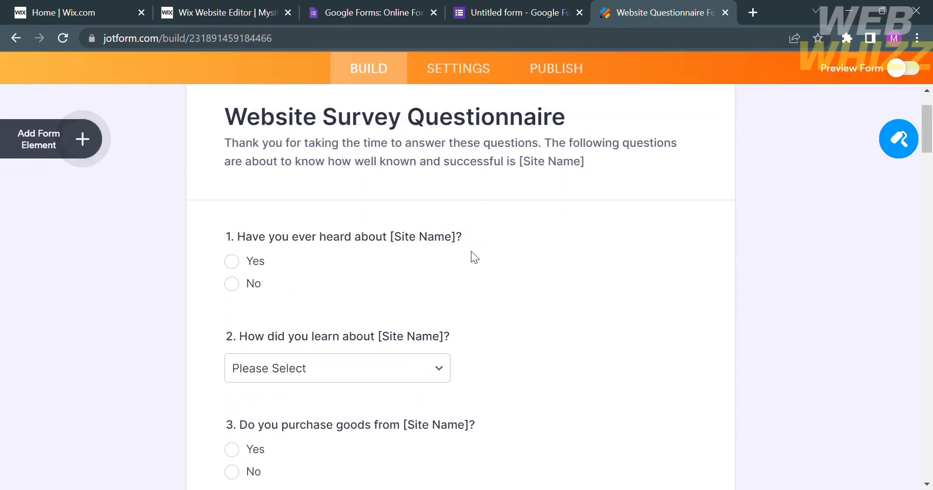
{"action": "left_click", "coordinate": [564, 68]}
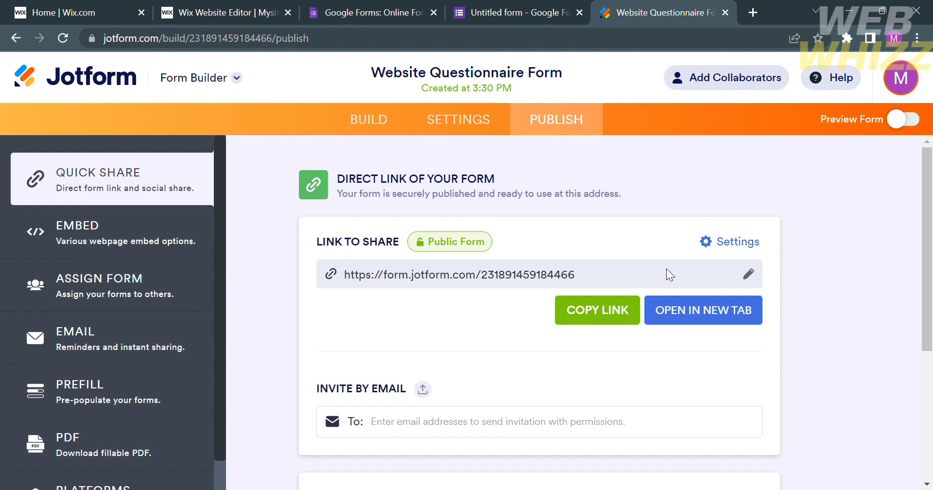
{"action": "left_click", "coordinate": [626, 316]}
{"action": "left_click", "coordinate": [156, 239]}
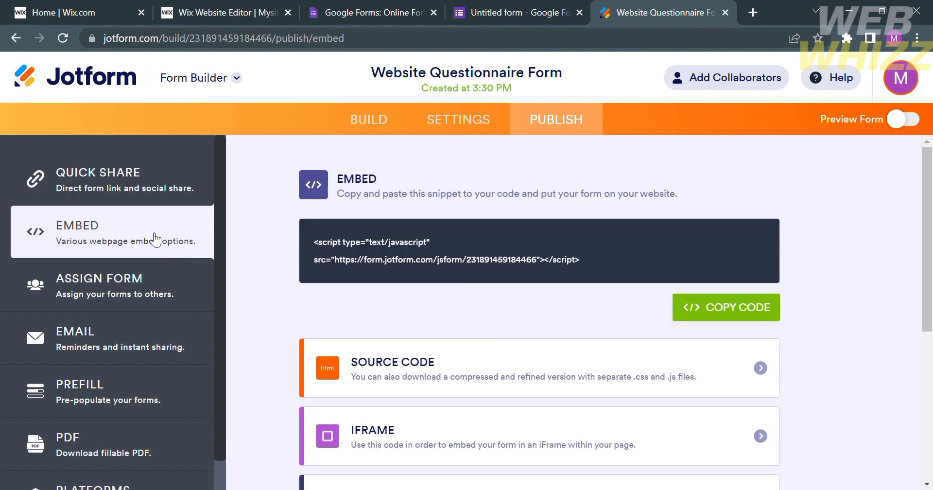
{"action": "scroll", "coordinate": [428, 295], "scroll_direction": "down", "scroll_amount": 3}
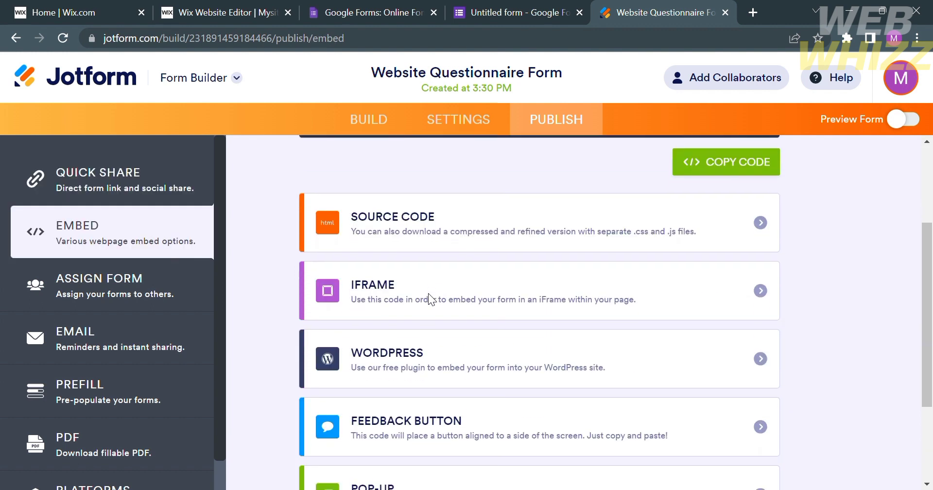
{"action": "scroll", "coordinate": [430, 296], "scroll_direction": "down", "scroll_amount": 3}
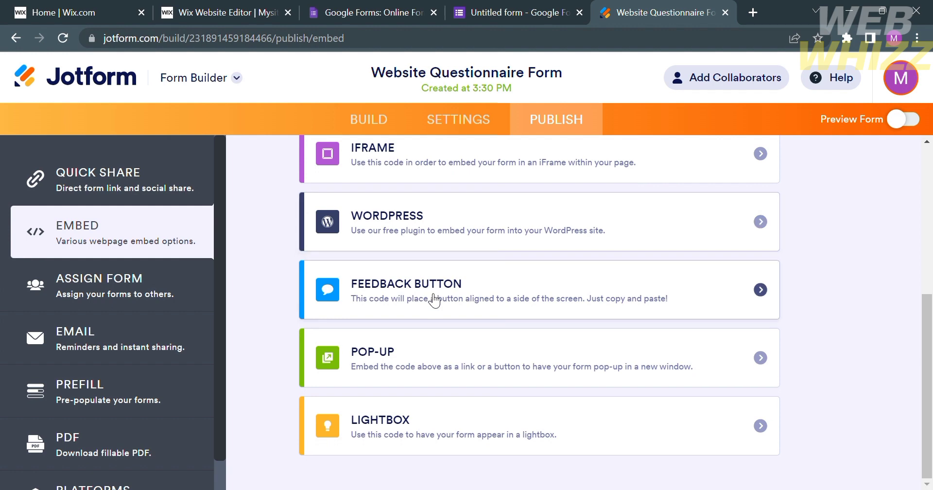
{"action": "scroll", "coordinate": [433, 298], "scroll_direction": "up", "scroll_amount": 6}
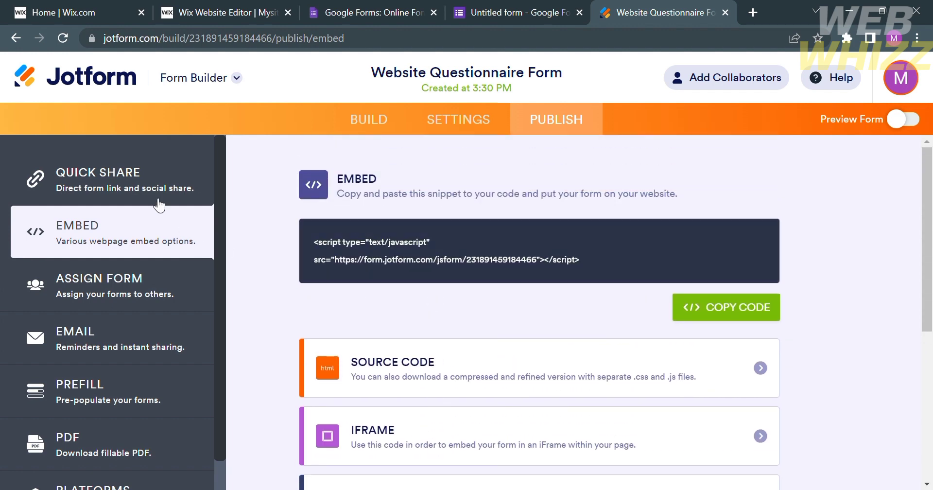
{"action": "left_click", "coordinate": [121, 172]}
{"action": "scroll", "coordinate": [596, 427], "scroll_direction": "down", "scroll_amount": 5}
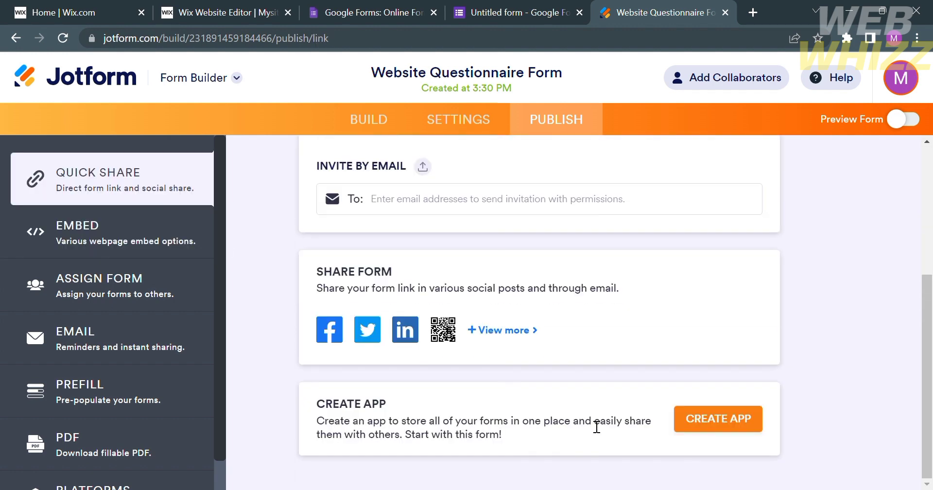
{"action": "scroll", "coordinate": [597, 426], "scroll_direction": "up", "scroll_amount": 4}
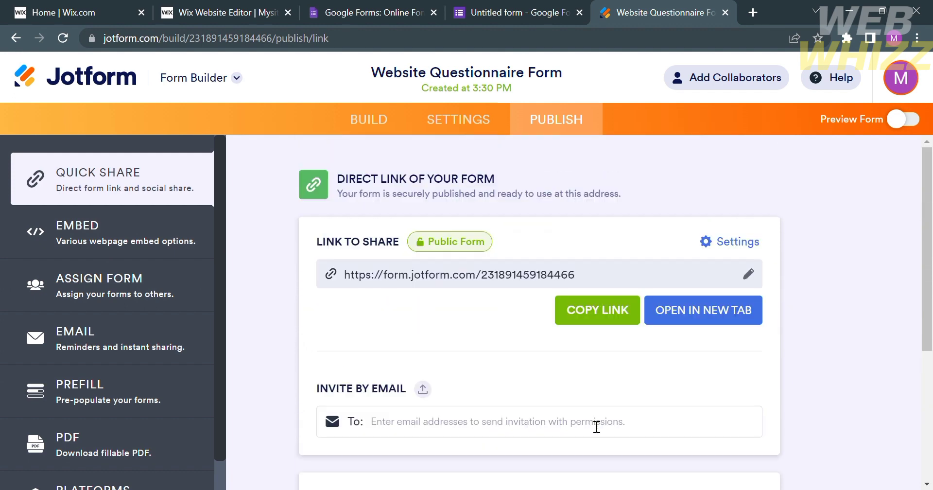
{"action": "scroll", "coordinate": [132, 410], "scroll_direction": "down", "scroll_amount": 1}
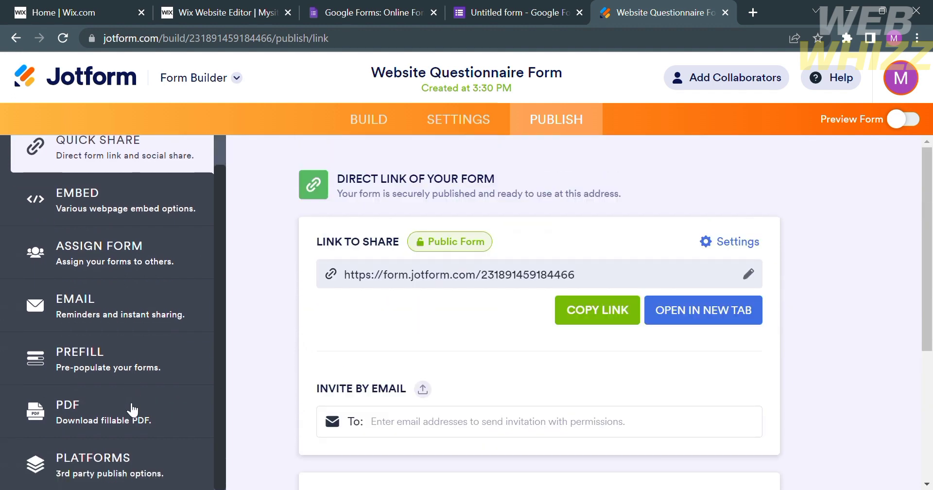
- Copy the Wix embed code from Publish > Platforms and review the Apps > HTML setup steps
{"action": "left_click", "coordinate": [131, 464]}
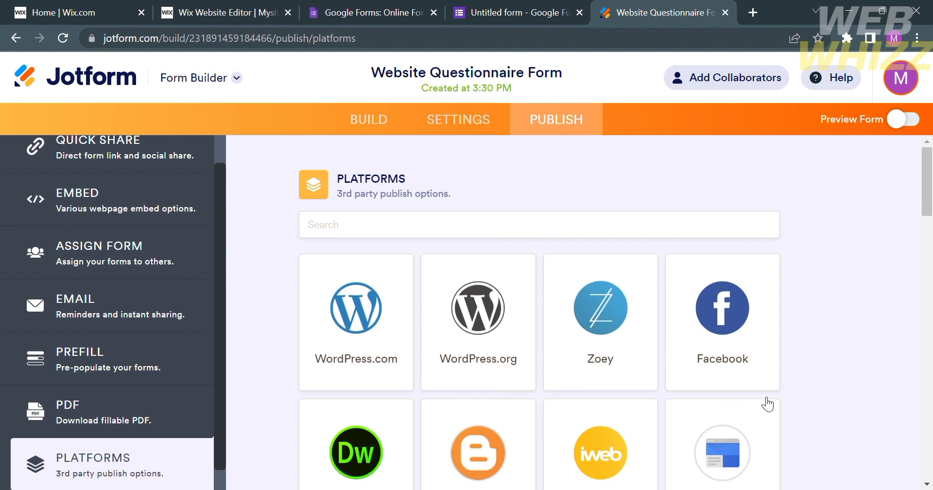
{"action": "scroll", "coordinate": [768, 404], "scroll_direction": "down", "scroll_amount": 10}
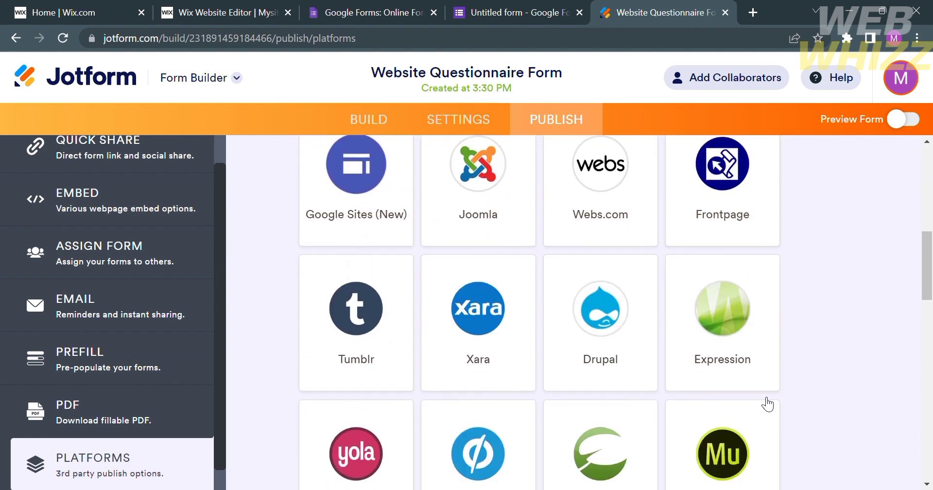
{"action": "scroll", "coordinate": [767, 404], "scroll_direction": "down", "scroll_amount": 5}
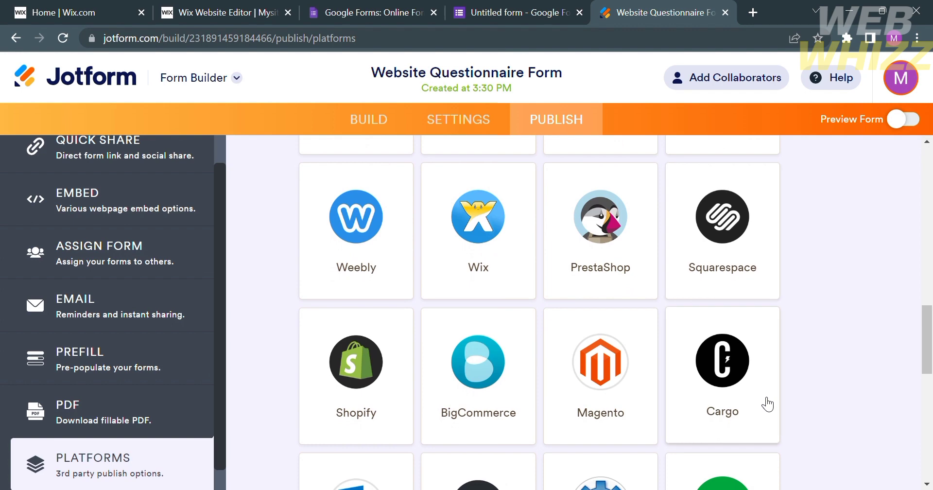
{"action": "left_click", "coordinate": [481, 242]}
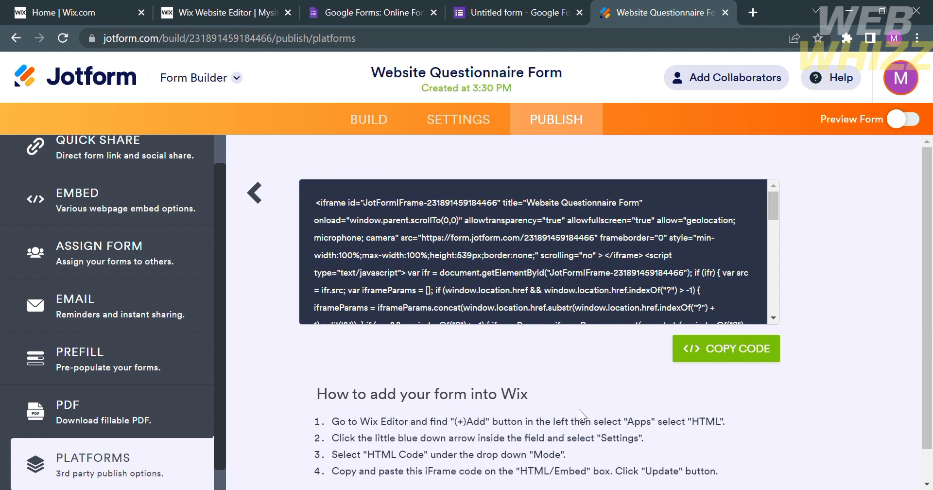
{"action": "left_click", "coordinate": [727, 348]}
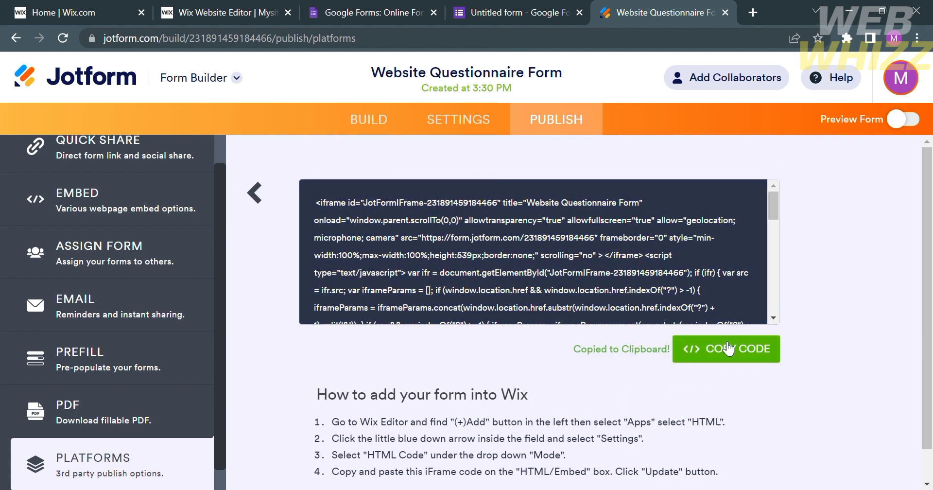
{"action": "scroll", "coordinate": [616, 367], "scroll_direction": "down", "scroll_amount": 1}
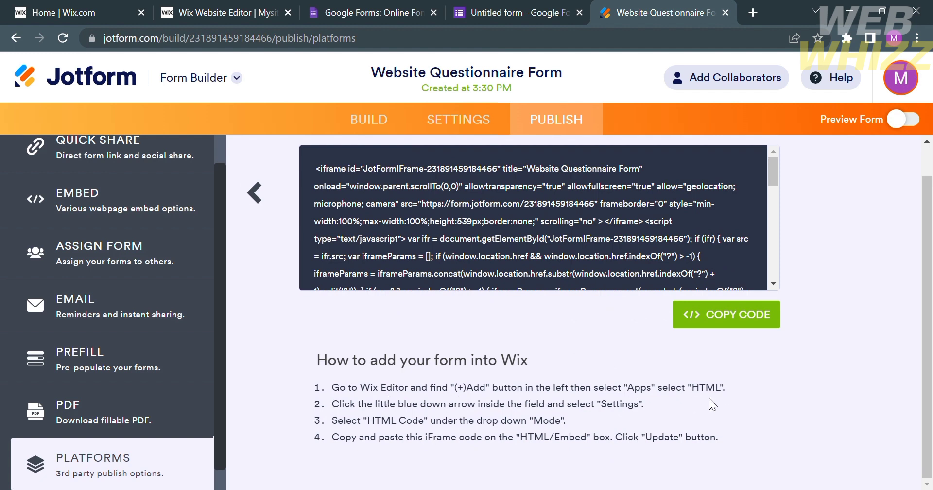
{"action": "left_click_drag", "start_coordinate": [725, 387], "coordinate": [627, 398]}
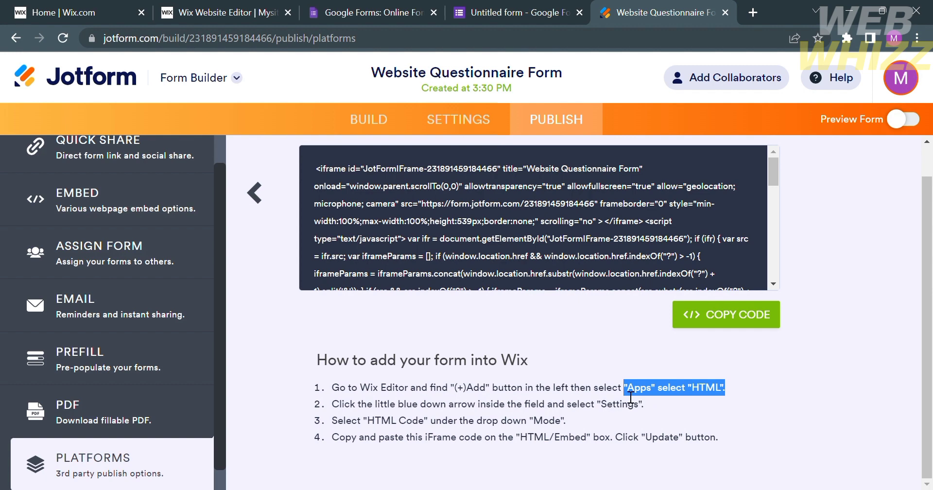
{"action": "left_click", "coordinate": [630, 397]}
{"action": "scroll", "coordinate": [727, 409], "scroll_direction": "up", "scroll_amount": 1}
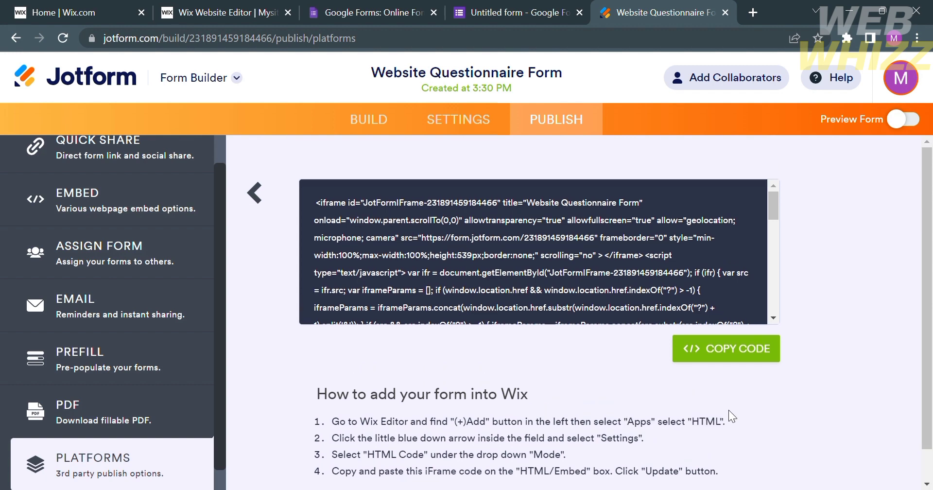
- Add a blank page named 'Questionaire' in Site Pages and Menu, then close the panel
{"action": "left_click", "coordinate": [217, 4]}
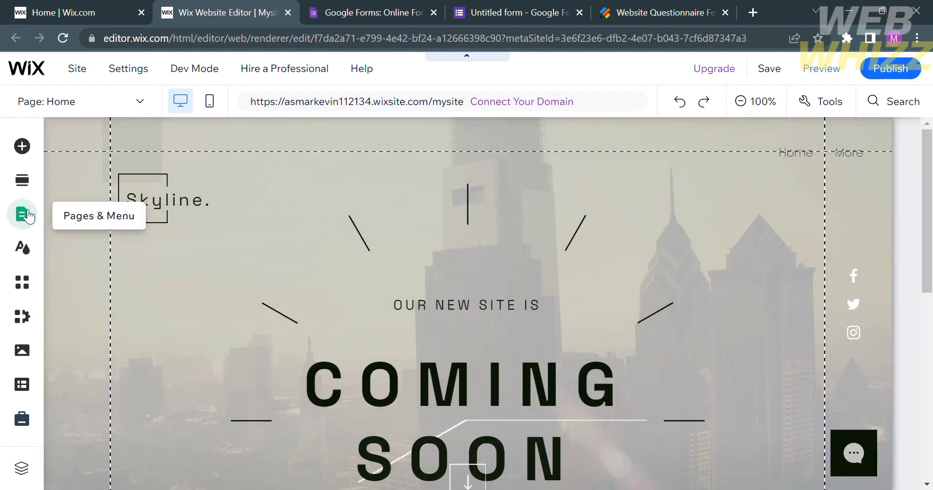
{"action": "left_click", "coordinate": [22, 214]}
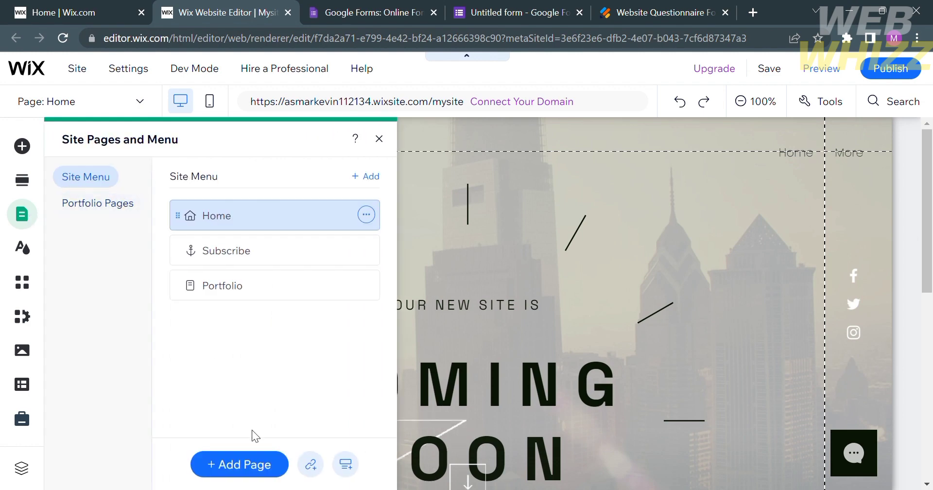
{"action": "left_click", "coordinate": [263, 467]}
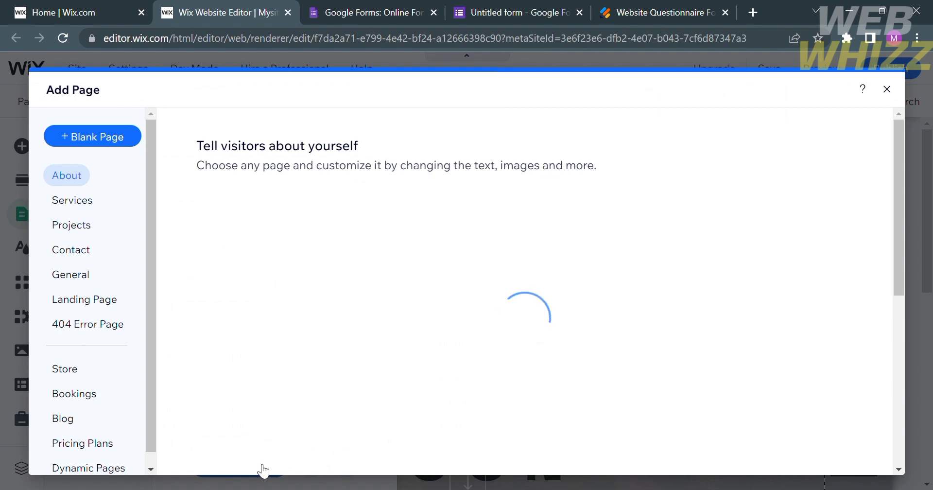
{"action": "left_click", "coordinate": [111, 138]}
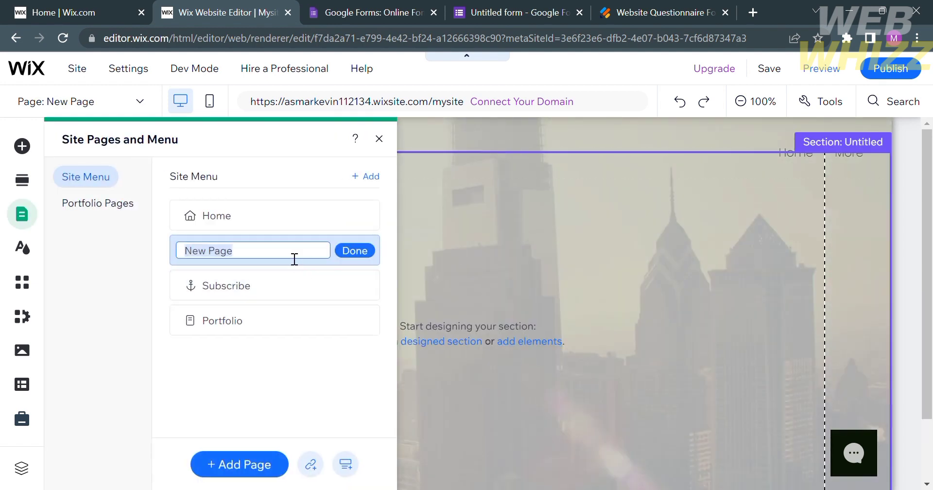
{"action": "type", "text": "Questionaire"}
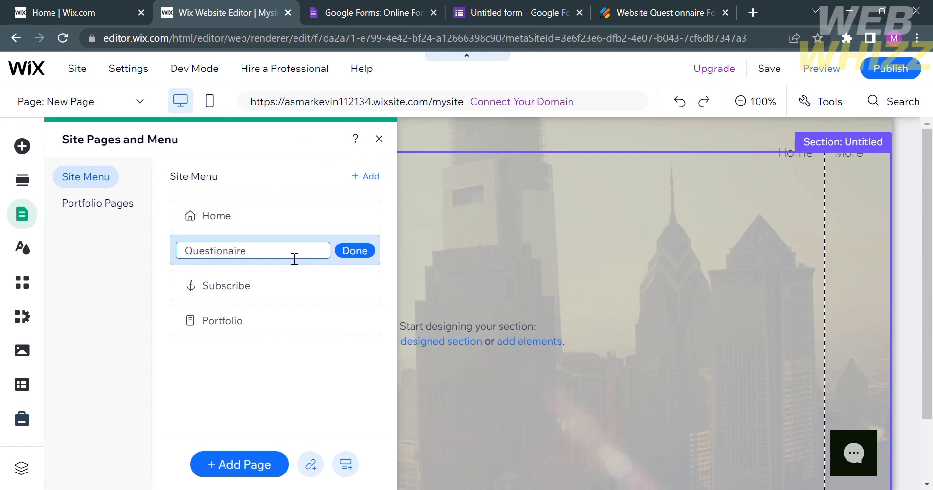
{"action": "left_click", "coordinate": [366, 258]}
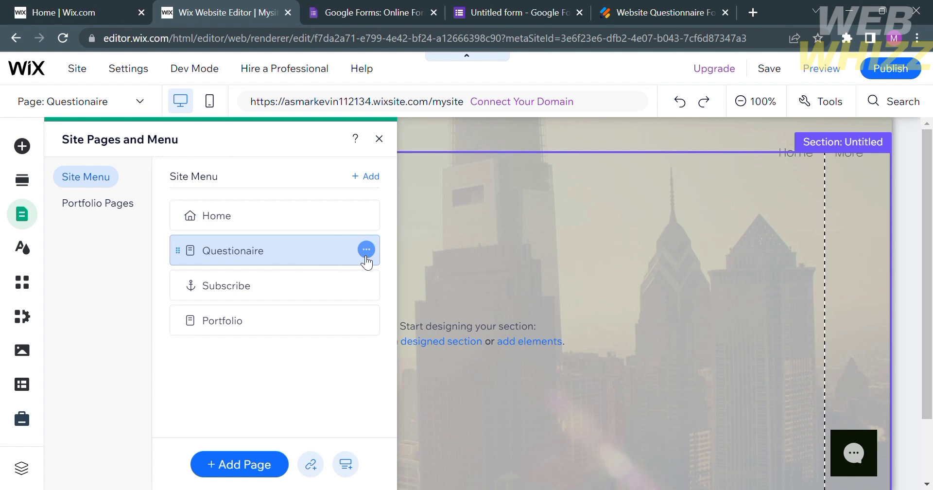
{"action": "left_click", "coordinate": [379, 139]}
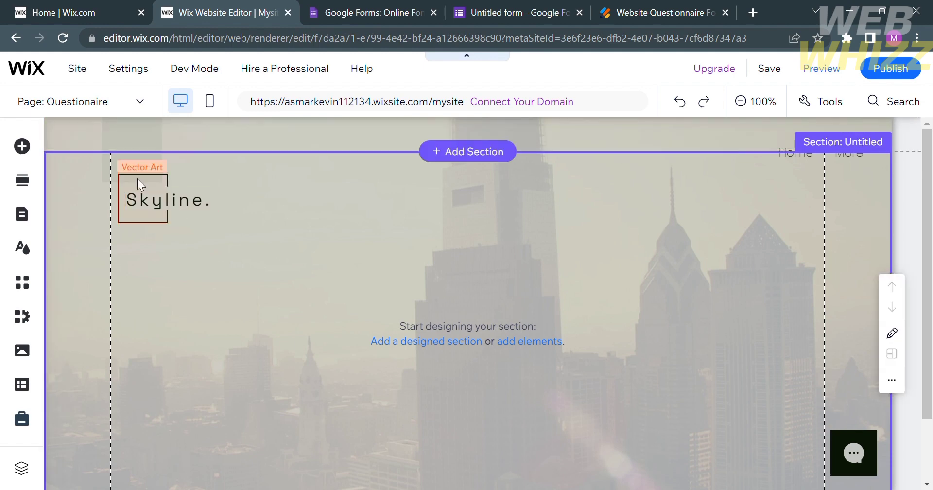
- Add an Embed HTML element to the Questionaire page and paste the Jotform survey script into it
{"action": "left_click", "coordinate": [29, 151]}
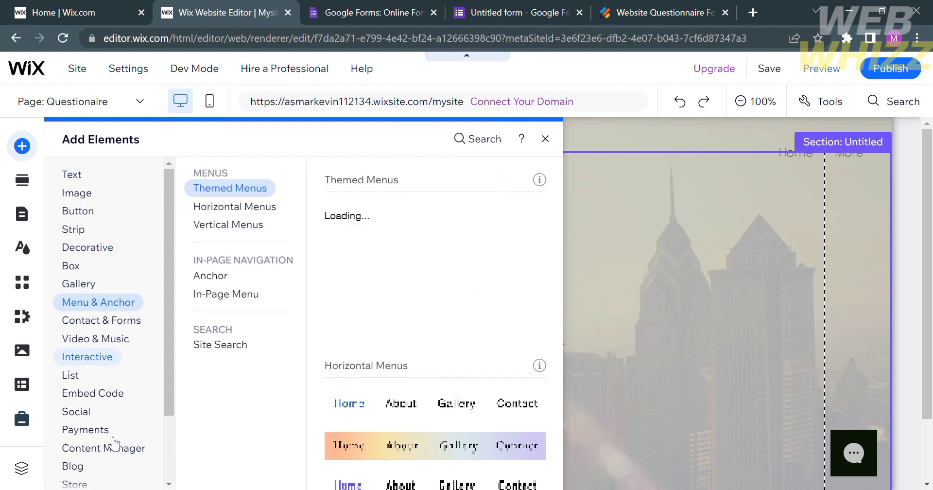
{"action": "scroll", "coordinate": [97, 423], "scroll_direction": "down", "scroll_amount": 1}
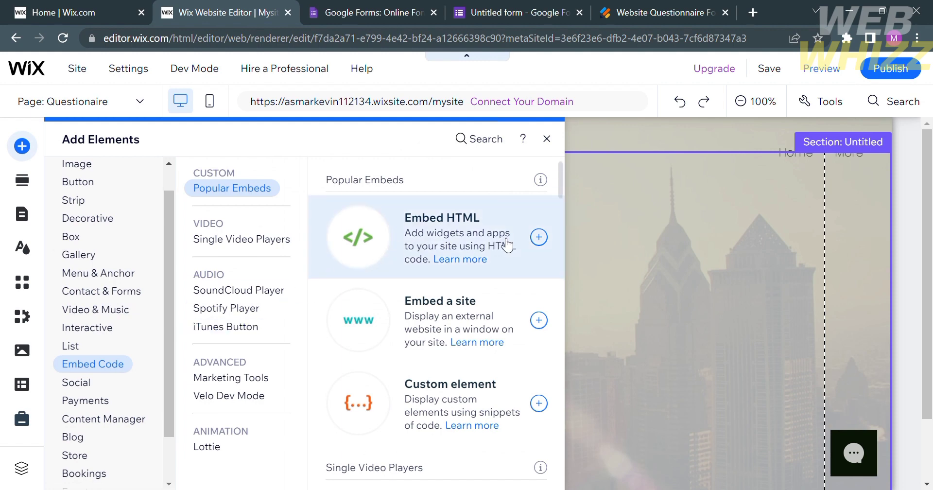
{"action": "left_click", "coordinate": [539, 238]}
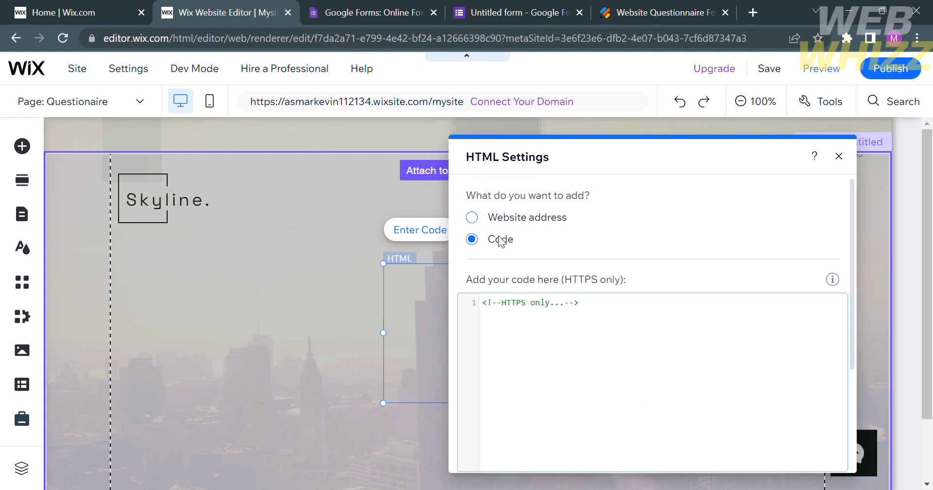
{"action": "left_click", "coordinate": [552, 317]}
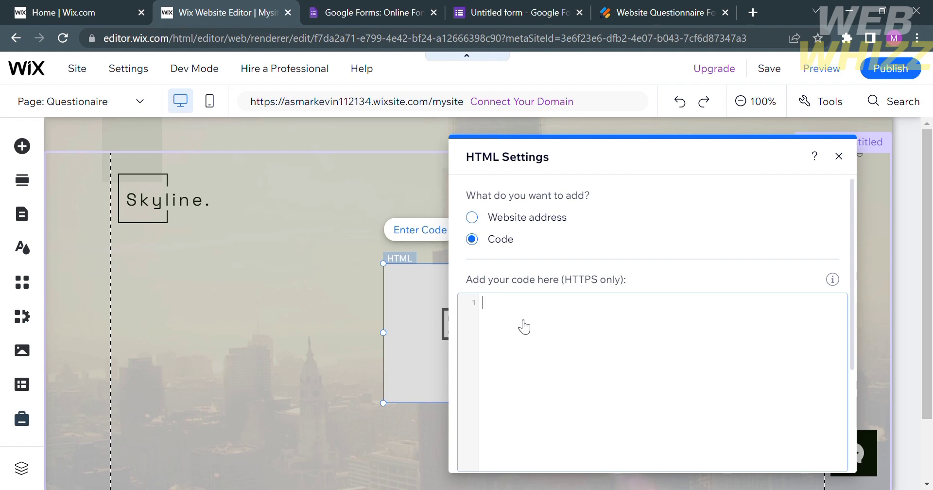
{"action": "key", "text": "ctrl+v"}
{"action": "scroll", "coordinate": [616, 359], "scroll_direction": "down", "scroll_amount": 3}
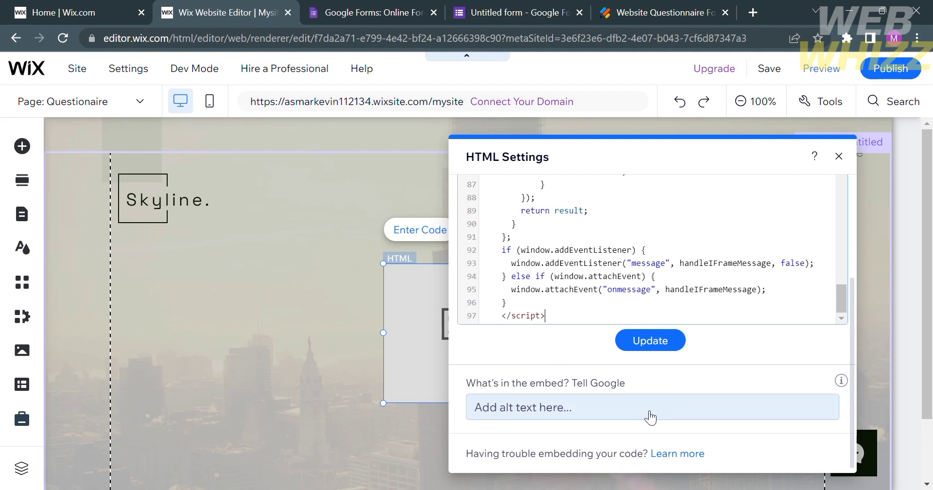
- Give the embed the alt text 'Questions' and close HTML Settings
{"action": "left_click", "coordinate": [607, 416]}
{"action": "type", "text": "Questions"}
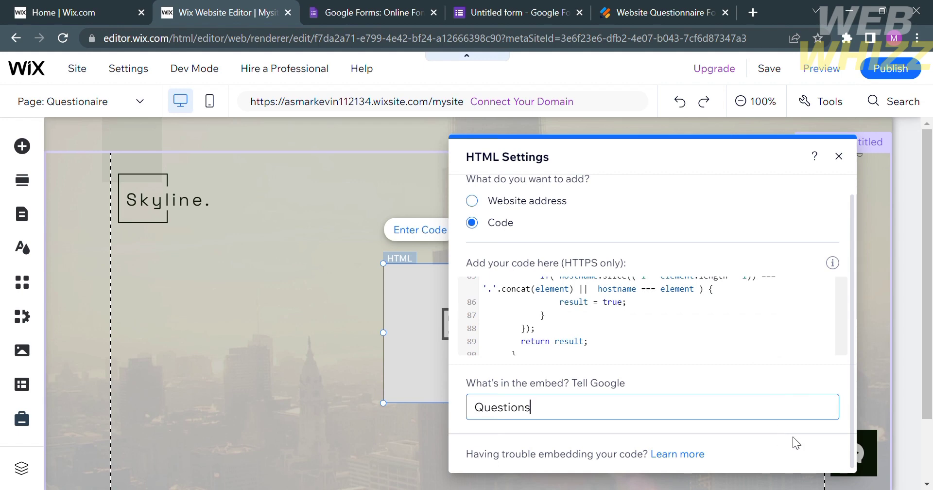
{"action": "left_click", "coordinate": [818, 438]}
{"action": "key", "text": "Escape"}
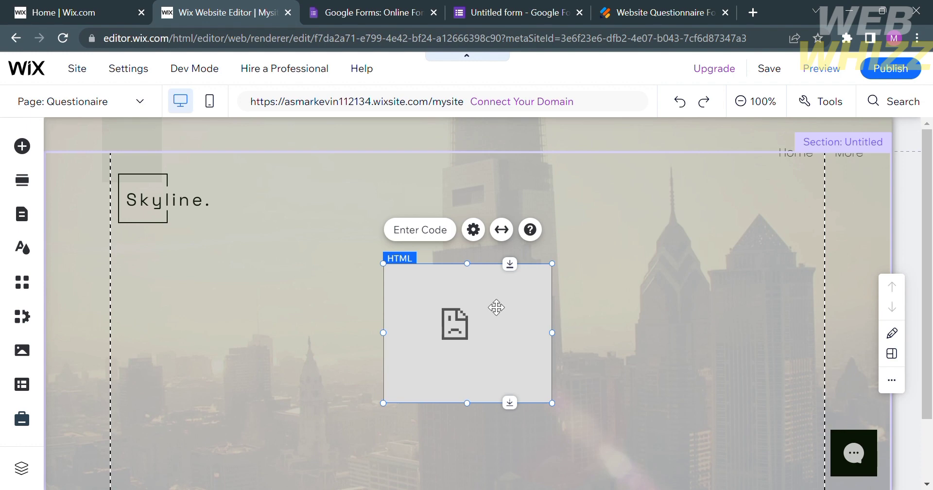
{"action": "scroll", "coordinate": [611, 301], "scroll_direction": "down", "scroll_amount": 2}
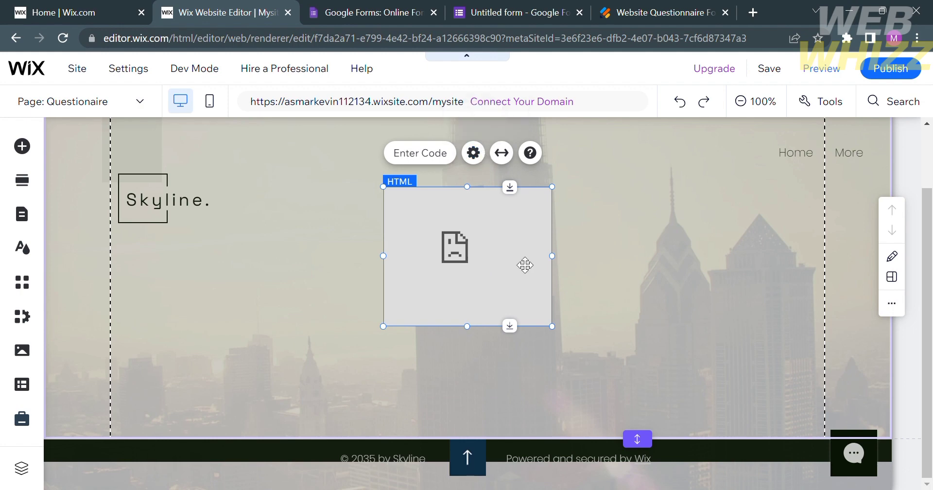
- Delete the non-working embed, add a fresh Embed HTML element, and apply the pasted Jotform script
{"action": "key", "text": "Delete"}
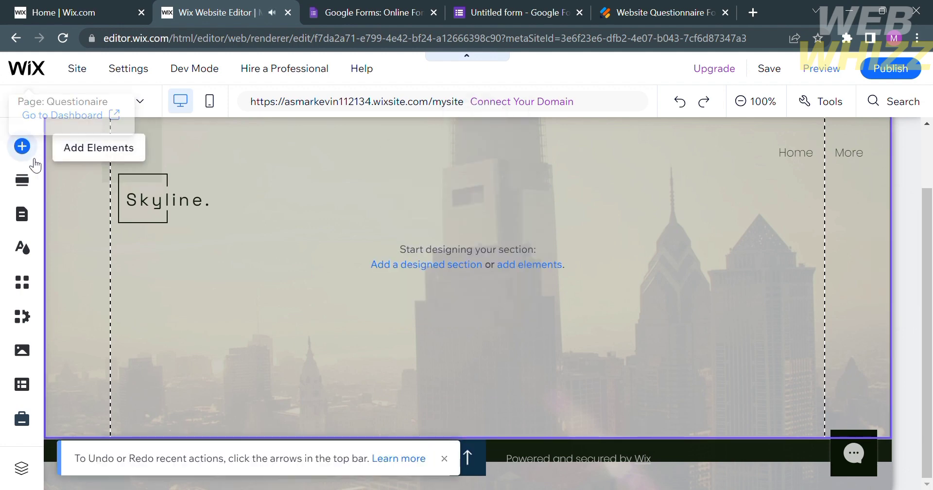
{"action": "left_click", "coordinate": [22, 146]}
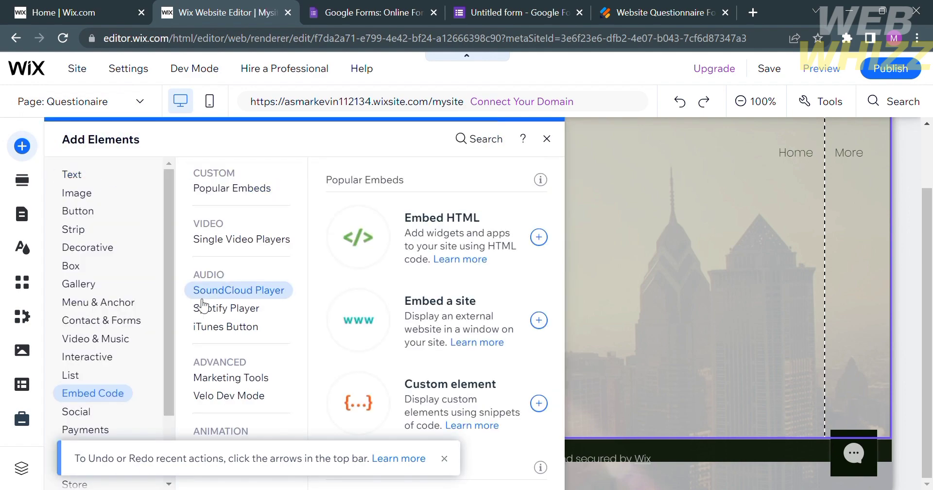
{"action": "scroll", "coordinate": [516, 210], "scroll_direction": "up", "scroll_amount": 10}
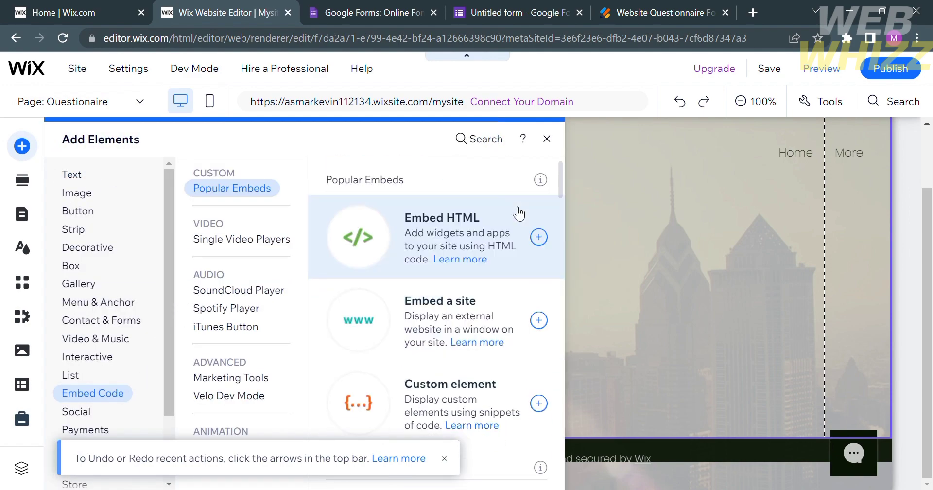
{"action": "left_click", "coordinate": [519, 213]}
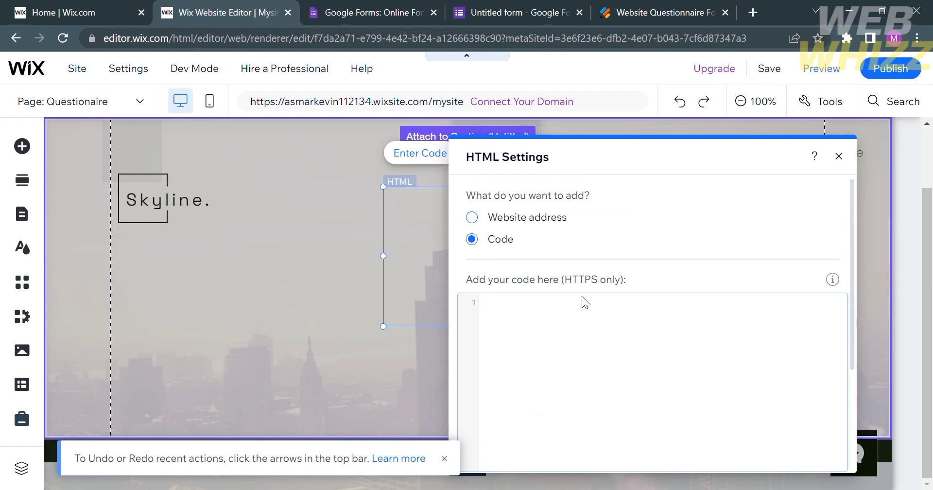
{"action": "key", "text": "ctrl+v"}
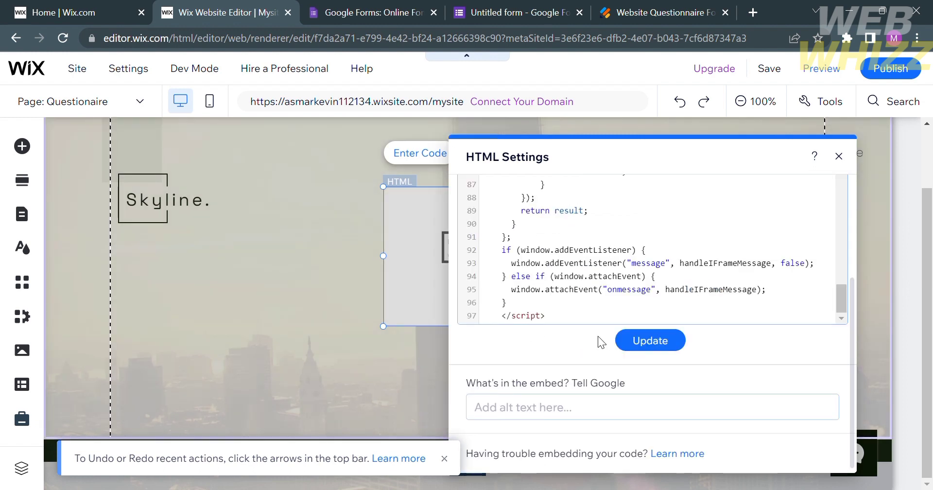
{"action": "left_click", "coordinate": [645, 340]}
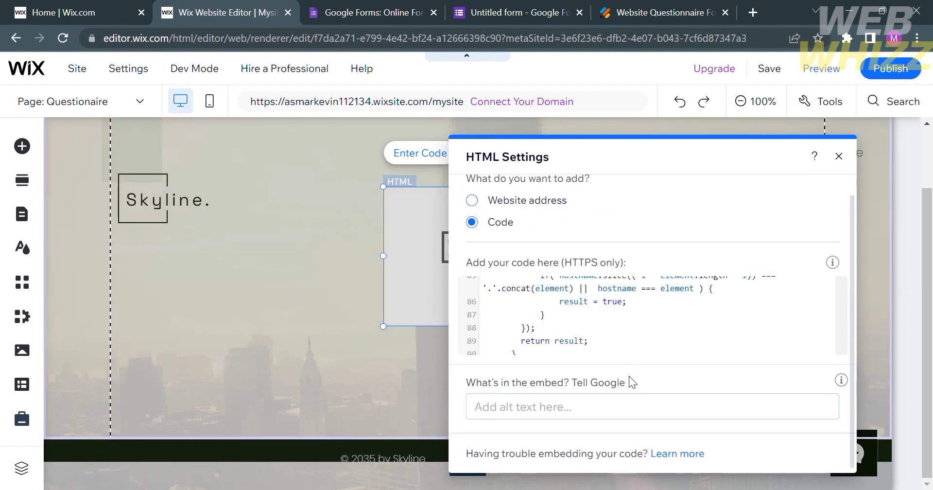
- Set the new embed's alt text to 'Questions' and close its settings
{"action": "left_click", "coordinate": [616, 410]}
{"action": "left_click", "coordinate": [625, 418]}
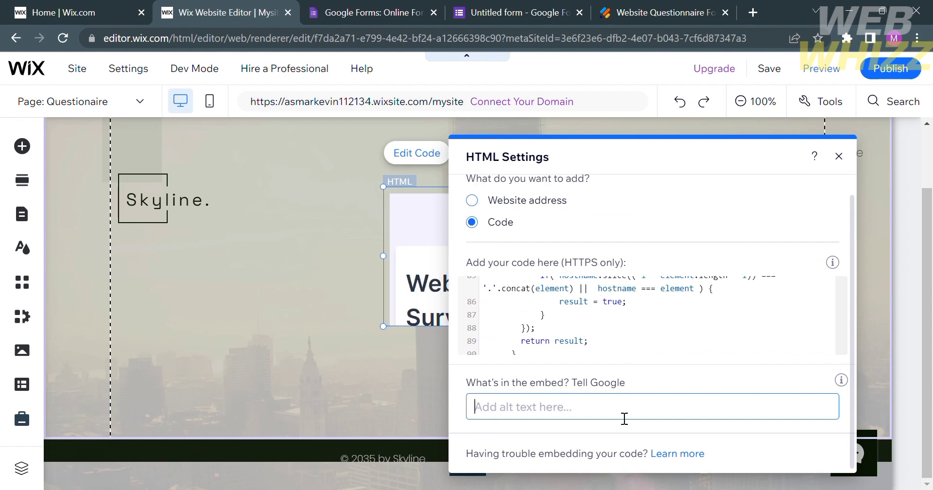
{"action": "type", "text": "Questions"}
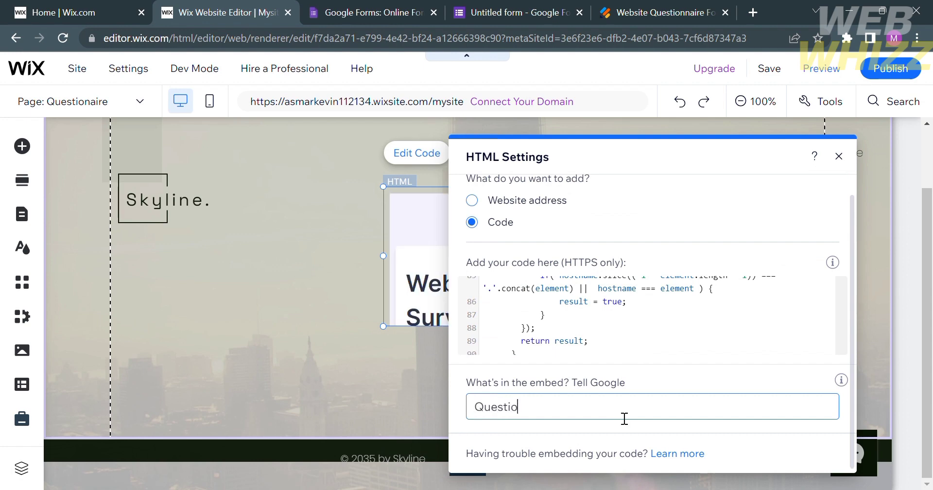
{"action": "left_click", "coordinate": [844, 164]}
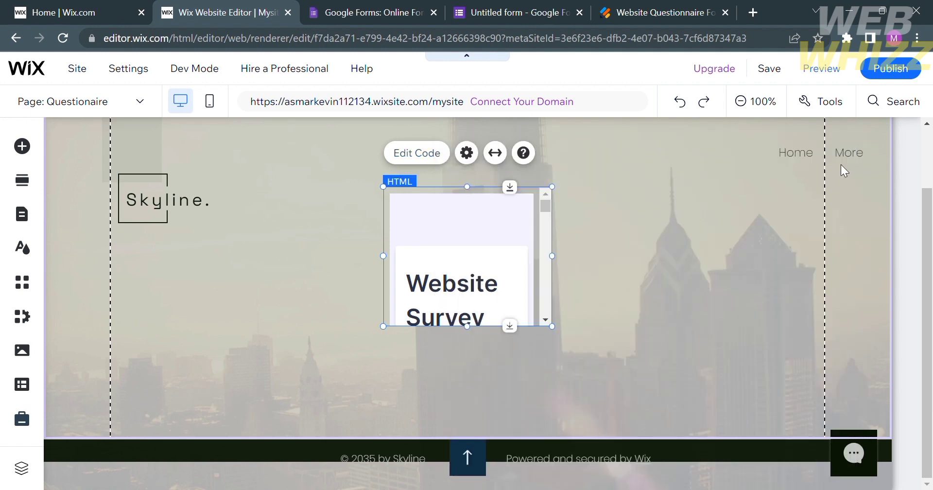
- Stretch the survey embed to full page width with 0 px margins
{"action": "scroll", "coordinate": [583, 268], "scroll_direction": "up", "scroll_amount": 1}
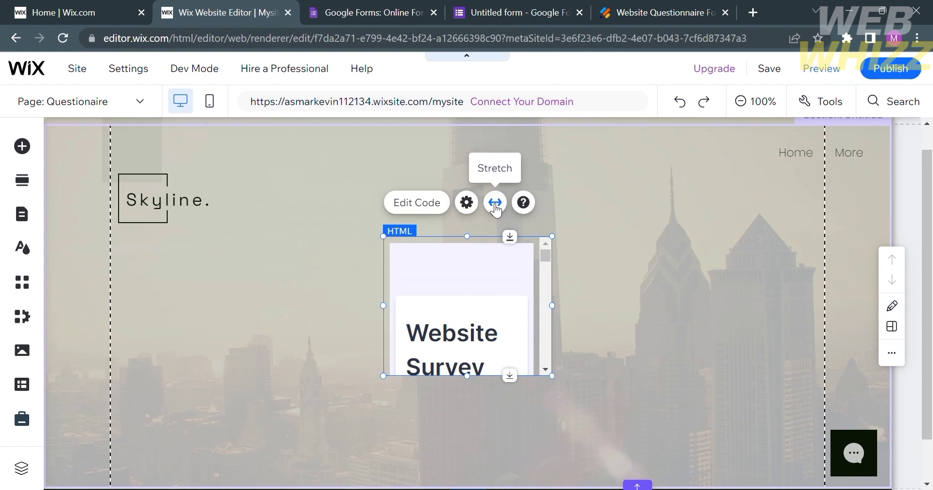
{"action": "left_click", "coordinate": [495, 202]}
{"action": "left_click", "coordinate": [741, 303]}
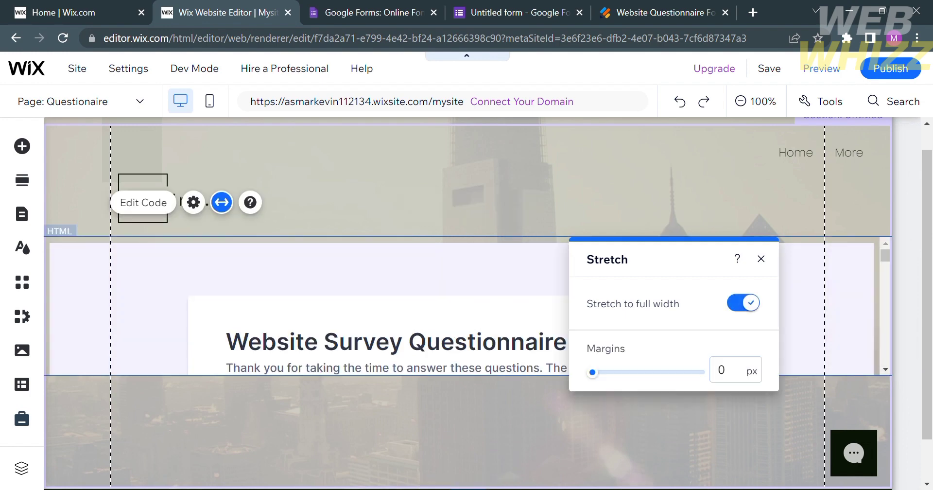
{"action": "left_click", "coordinate": [525, 426]}
- Move the survey form to the top of the section and enlarge it to 1163×556 to show question 3
{"action": "left_click", "coordinate": [537, 333]}
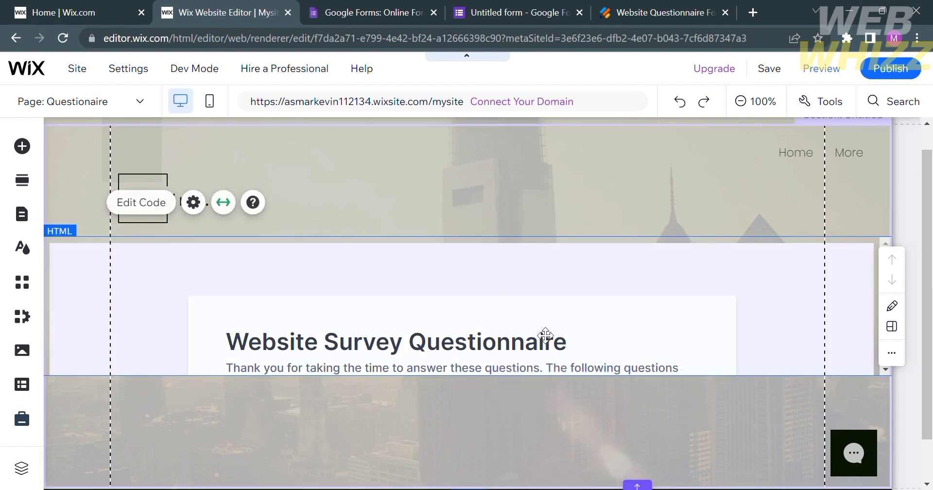
{"action": "left_click_drag", "start_coordinate": [487, 247], "coordinate": [503, 139]}
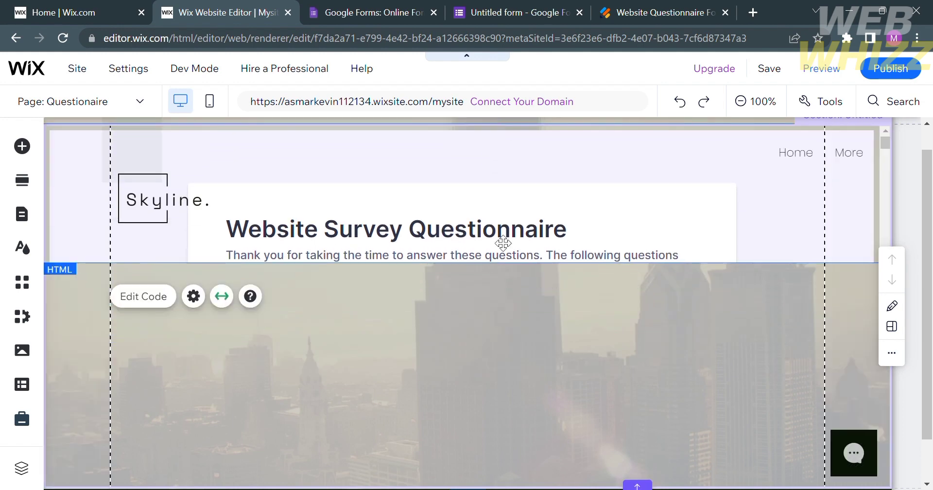
{"action": "left_click_drag", "start_coordinate": [491, 266], "coordinate": [497, 409]}
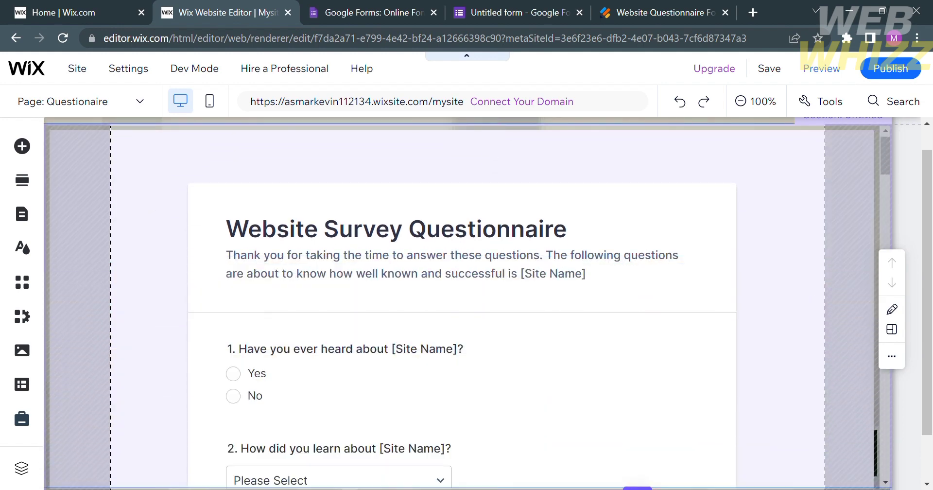
{"action": "scroll", "coordinate": [621, 309], "scroll_direction": "down", "scroll_amount": 2}
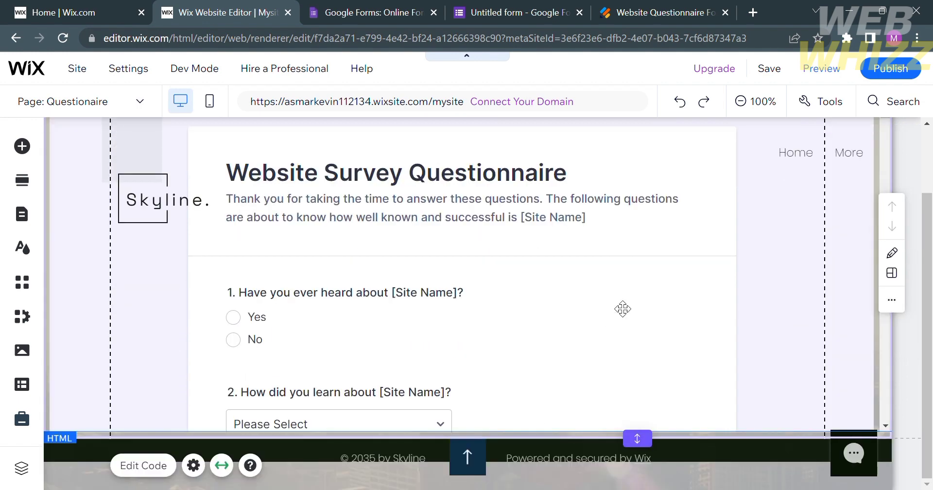
{"action": "left_click_drag", "start_coordinate": [531, 440], "coordinate": [538, 483]}
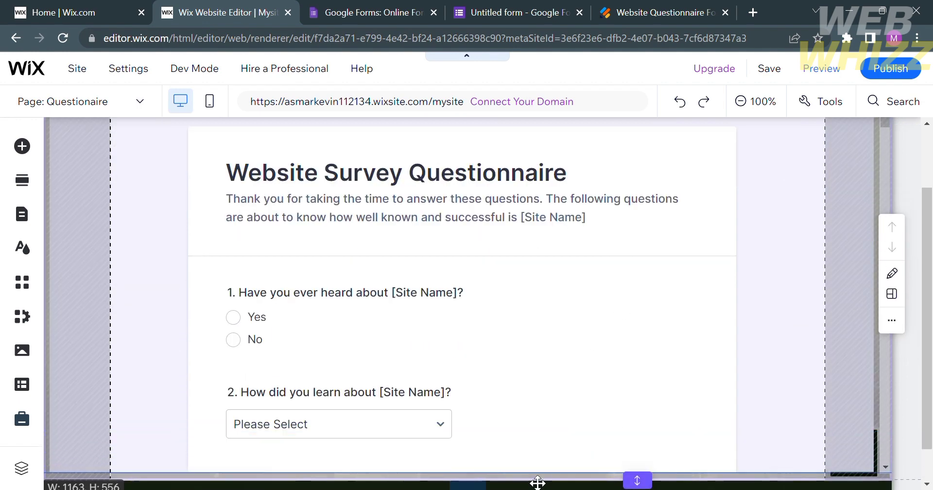
{"action": "scroll", "coordinate": [592, 354], "scroll_direction": "down", "scroll_amount": 2}
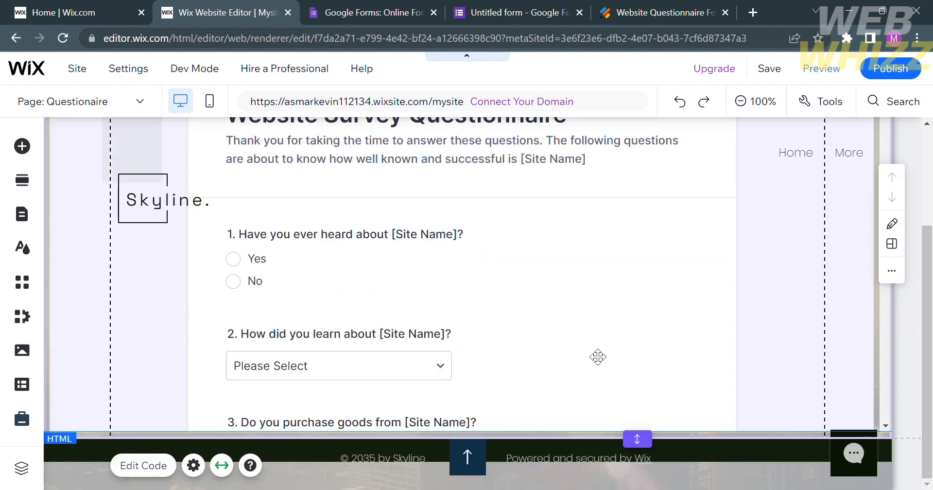